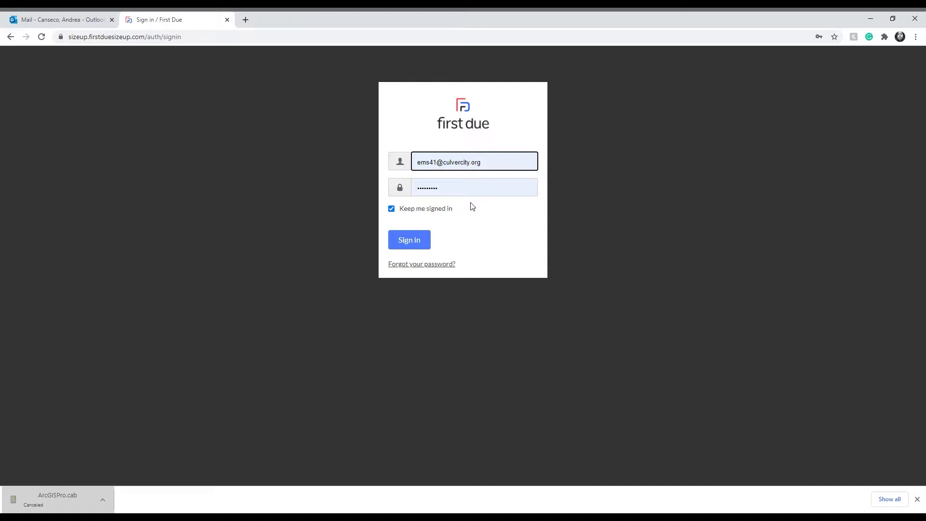
# Sign in to the account and turn on the building address markers on the responder map.
pyautogui.click(407, 240)
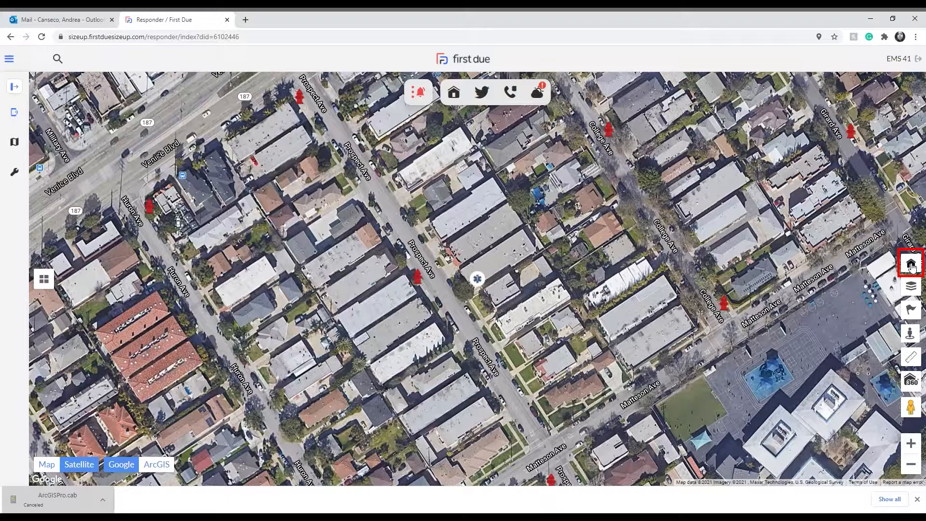
pyautogui.click(911, 265)
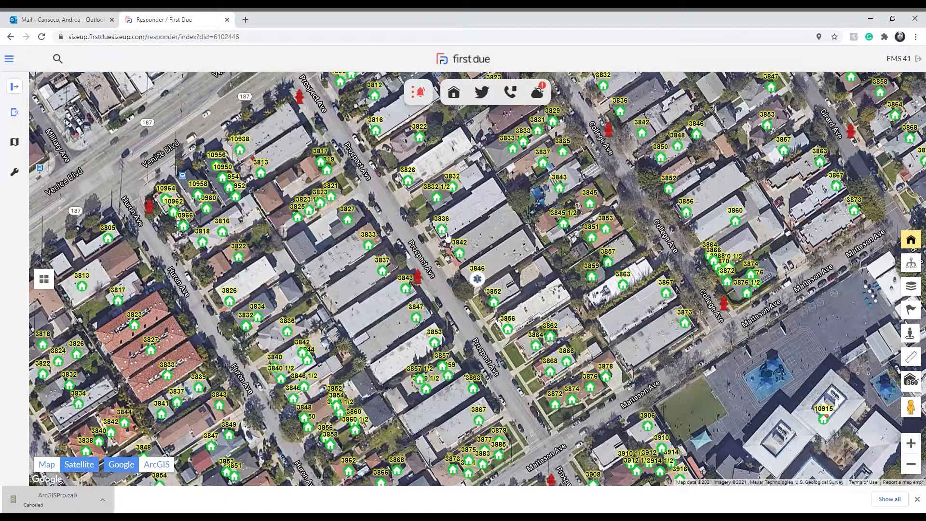
# View the Pre-Plans Map and return to the responder map.
pyautogui.click(14, 142)
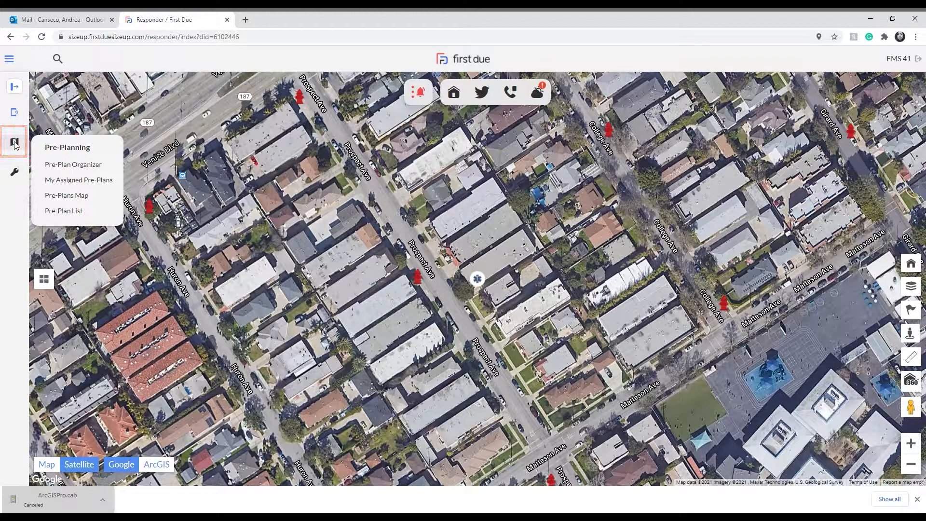
pyautogui.click(68, 195)
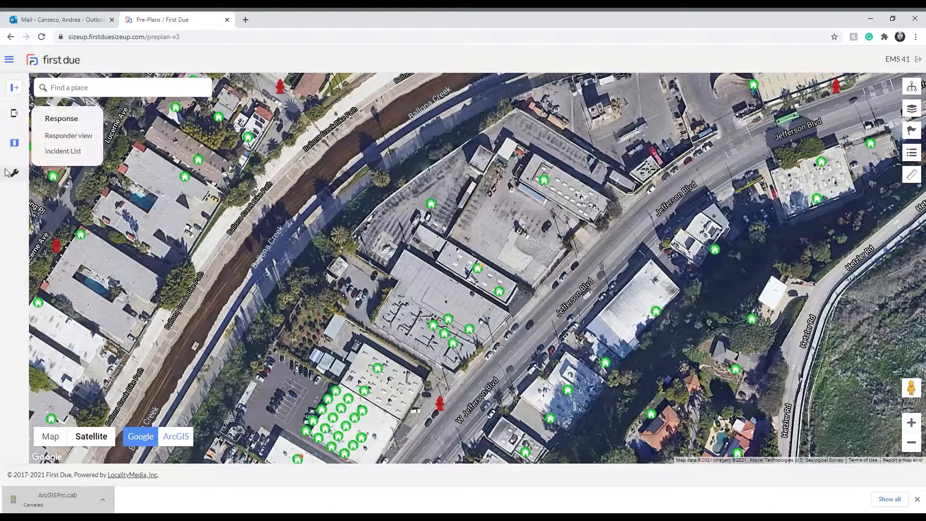
pyautogui.click(31, 64)
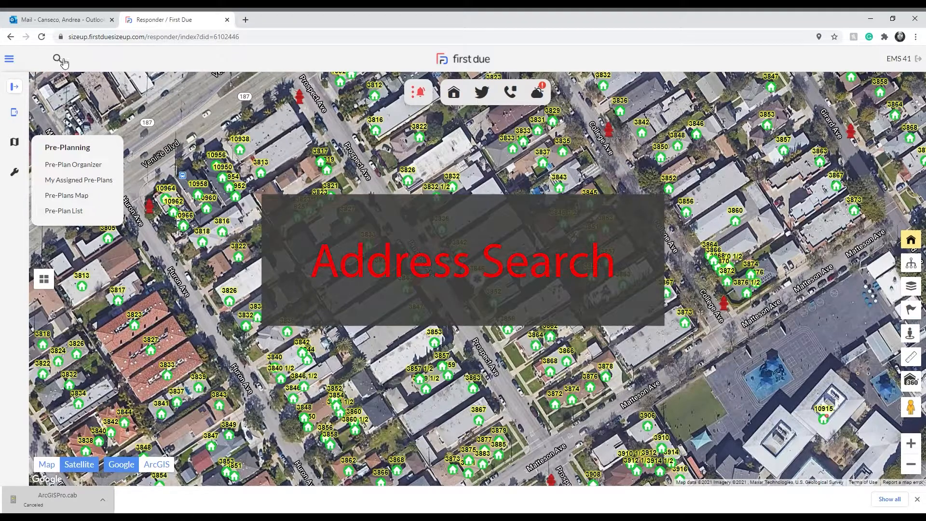
# Search for the Culver Boulevard building by its street address and open the main building's pre-plan for editing.
pyautogui.click(58, 59)
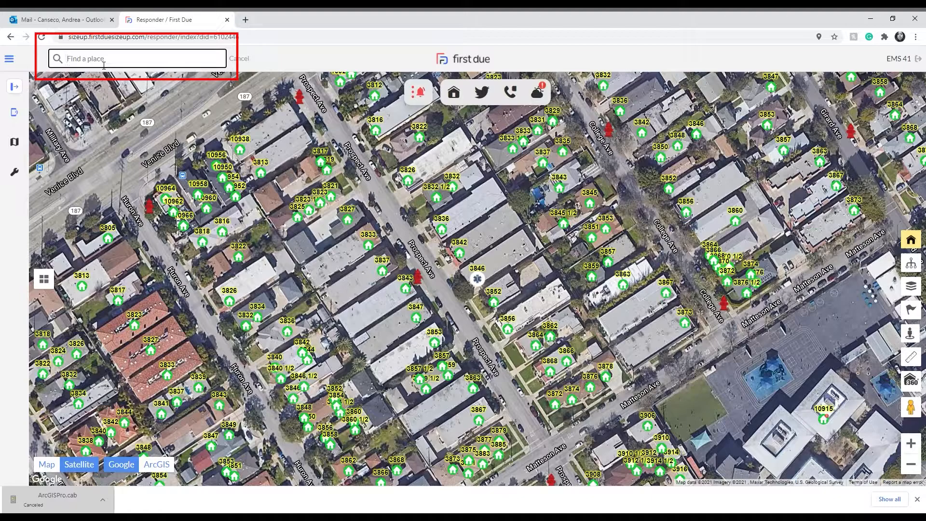
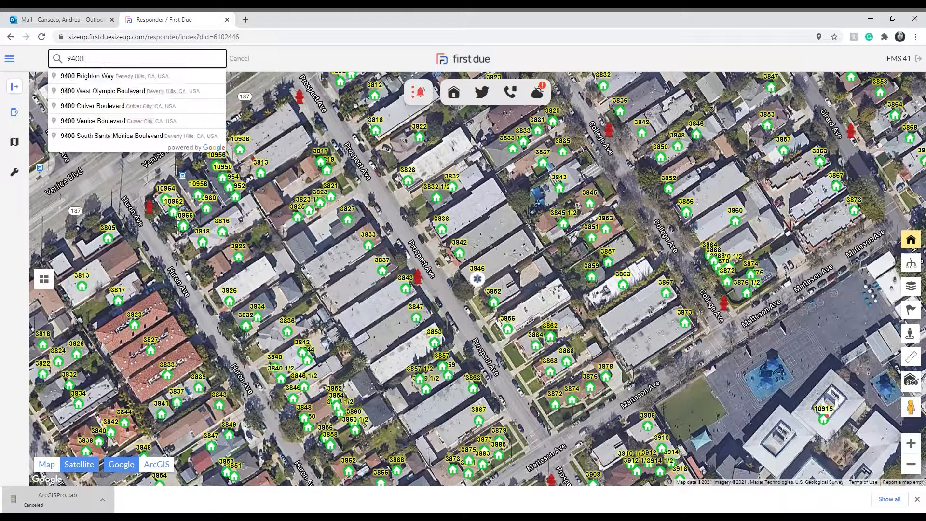
pyautogui.click(92, 76)
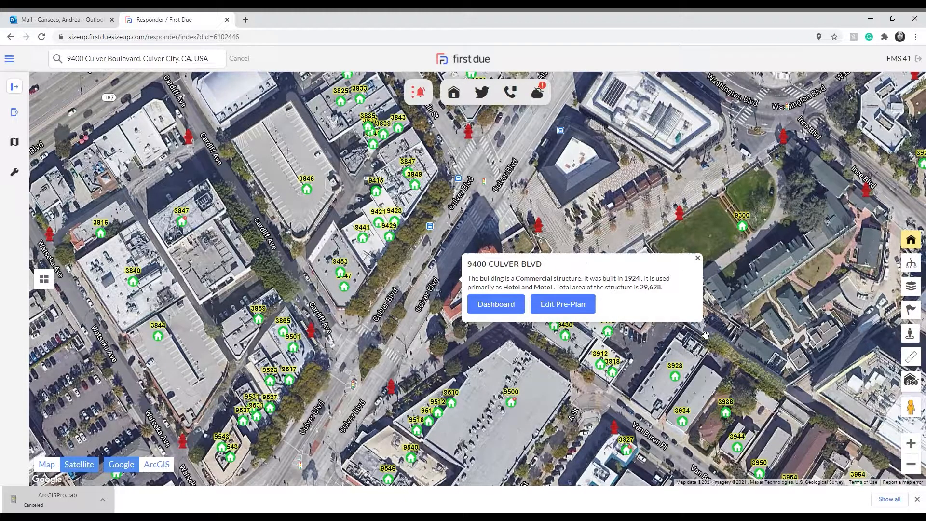
pyautogui.click(567, 302)
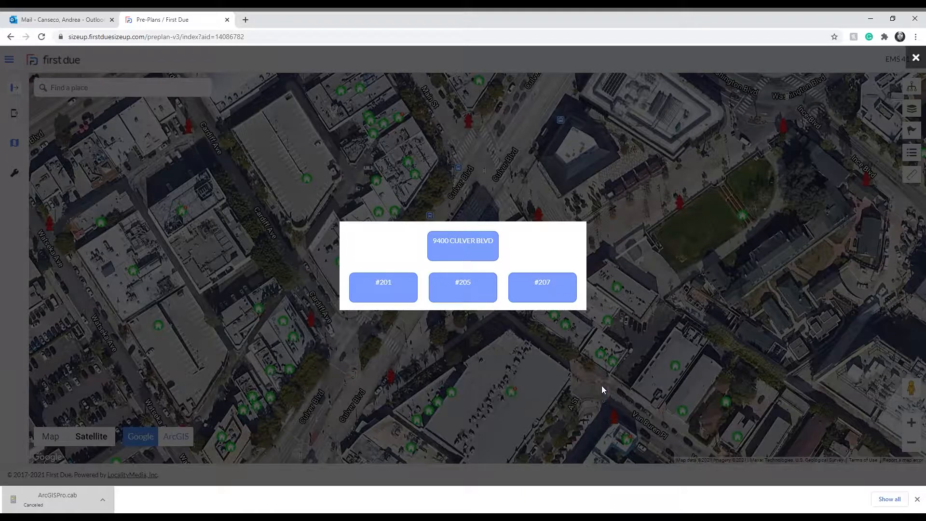
pyautogui.click(481, 258)
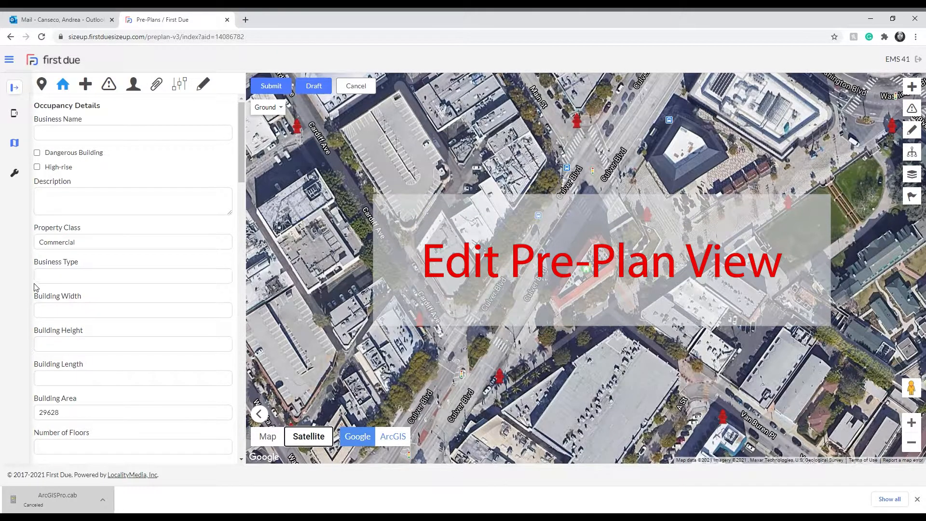
# Review the pre-plan's Address Details and the Occupancy Details fields.
pyautogui.click(39, 87)
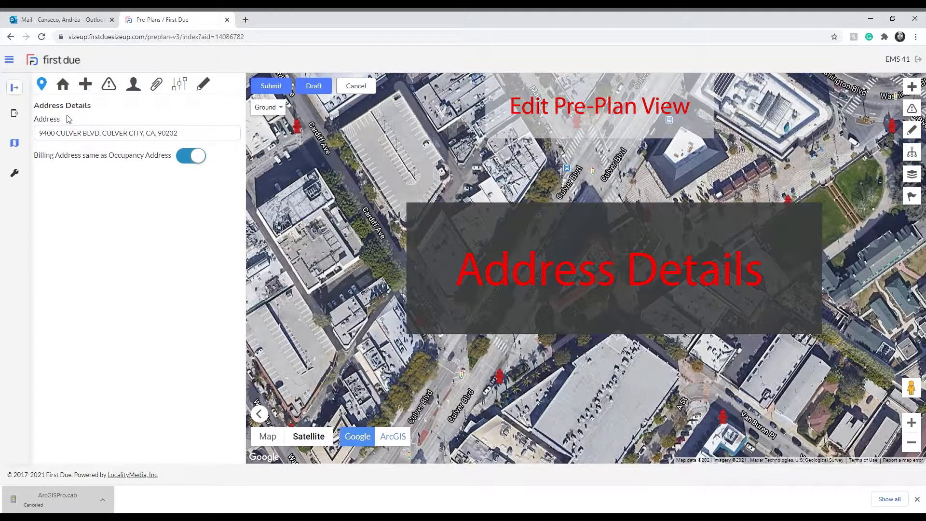
pyautogui.click(63, 84)
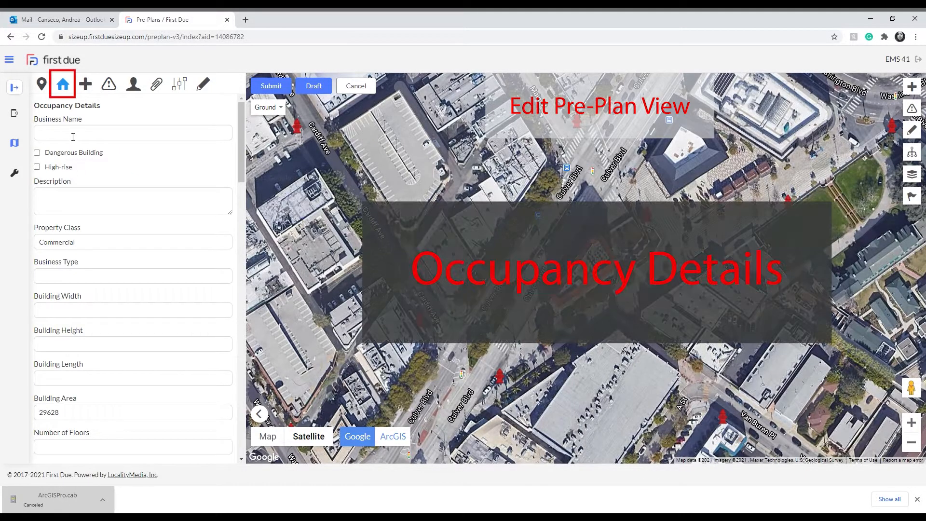
pyautogui.scroll(-10, 141, 337)
pyautogui.scroll(9, 141, 337)
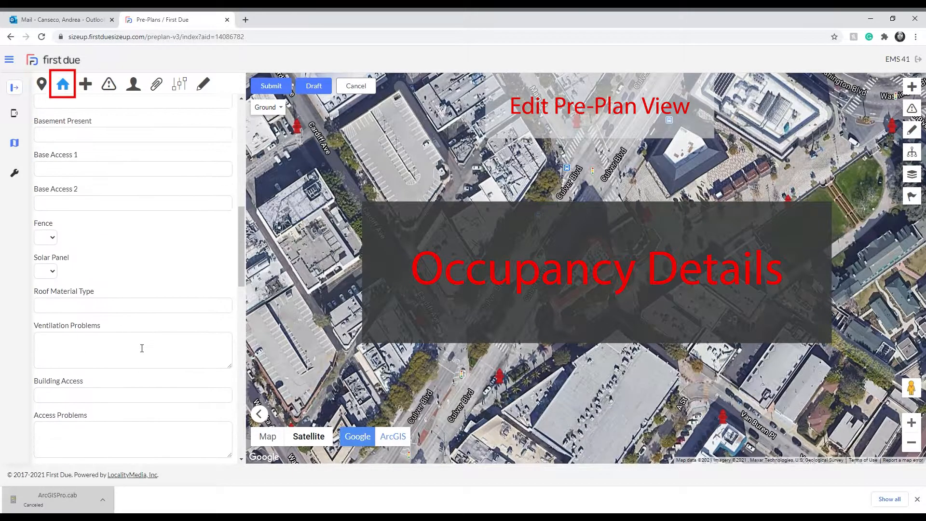
pyautogui.scroll(1, 140, 345)
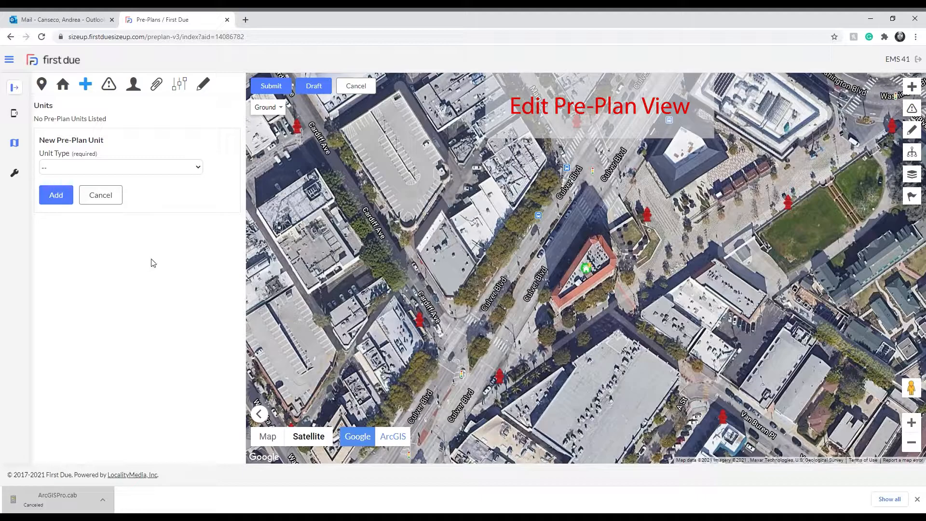
# Add a Barred Windows unit and an Assisted Living unit to the pre-plan, leaving their detail fields blank.
pyautogui.click(136, 287)
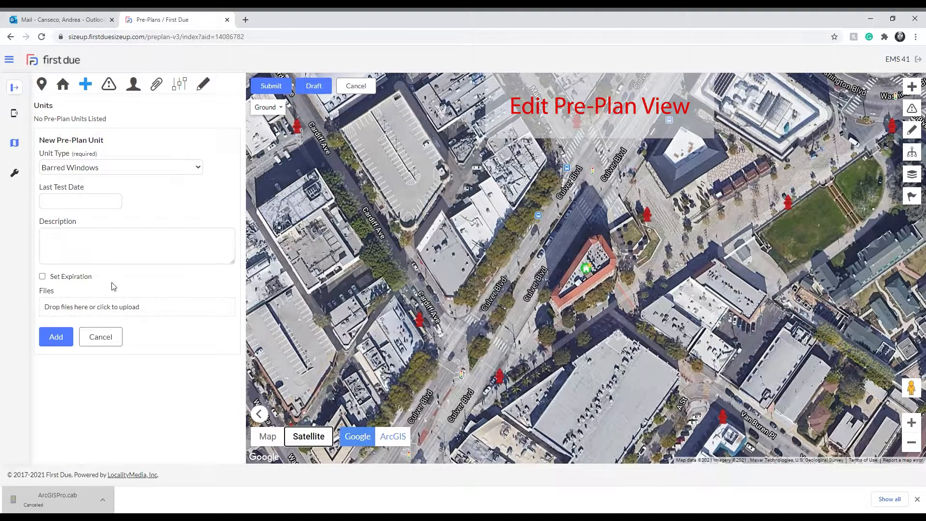
pyautogui.click(56, 336)
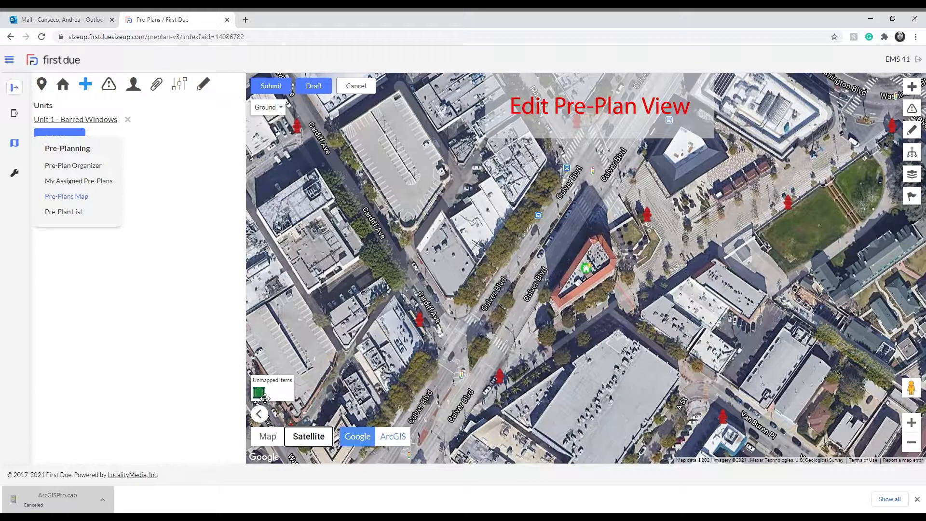
pyautogui.click(164, 300)
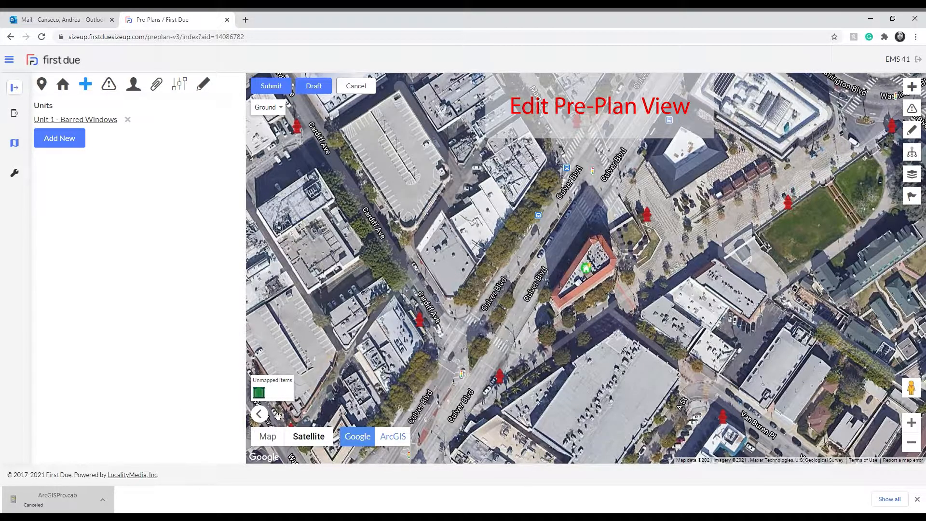
pyautogui.click(60, 138)
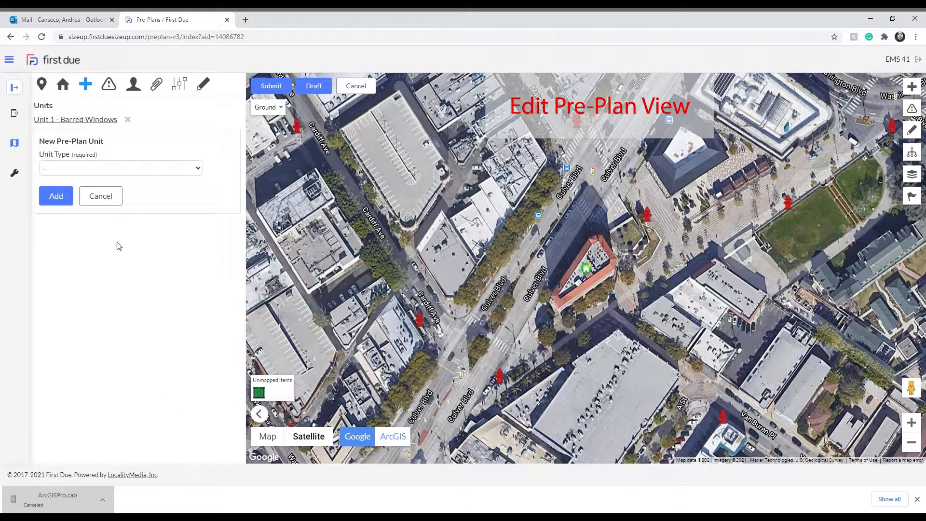
pyautogui.click(110, 253)
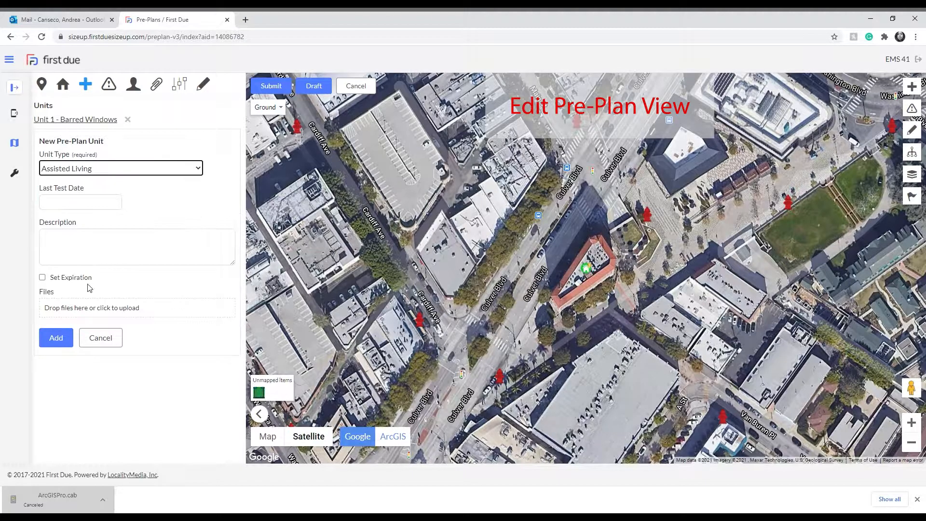
pyautogui.click(67, 335)
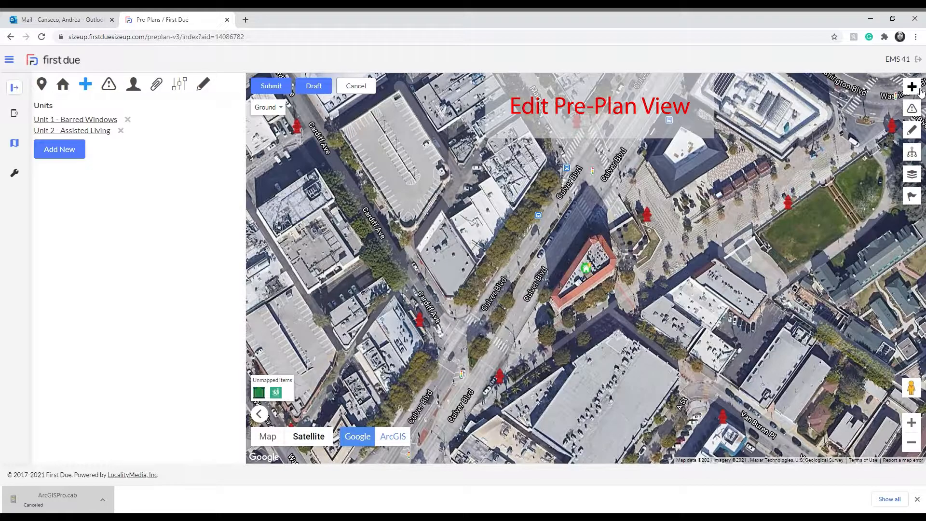
# Place a Door unit directly on the map at the Culver Blvd side of the red-roofed building.
pyautogui.click(919, 90)
pyautogui.scroll(-3, 871, 129)
pyautogui.scroll(-2, 872, 129)
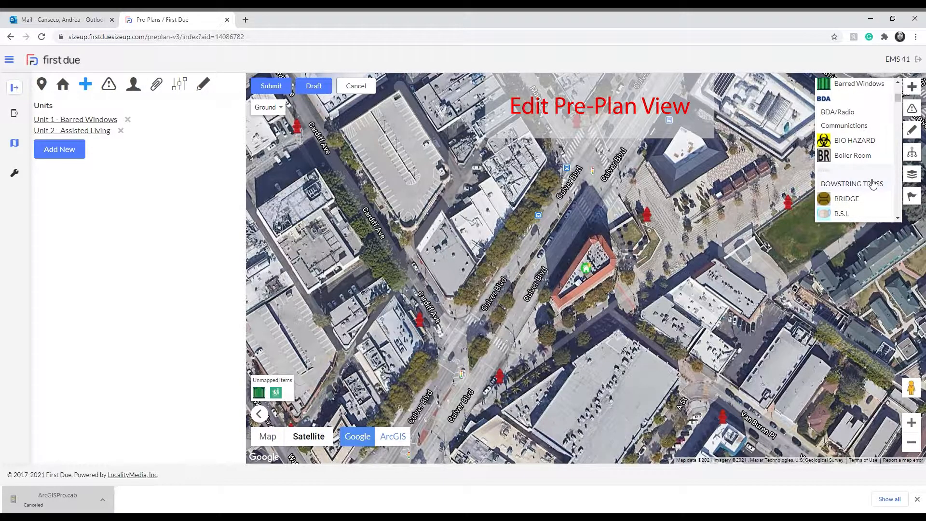
pyautogui.scroll(-3, 871, 183)
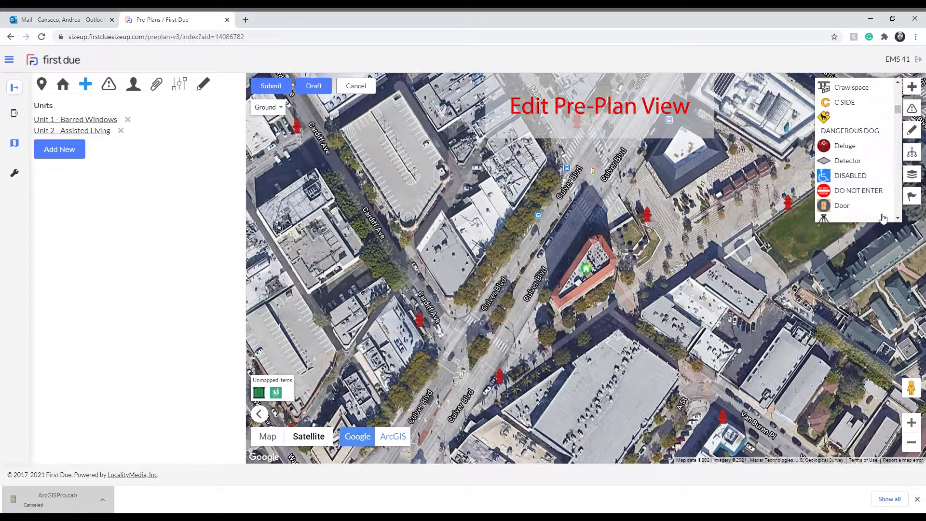
pyautogui.click(861, 205)
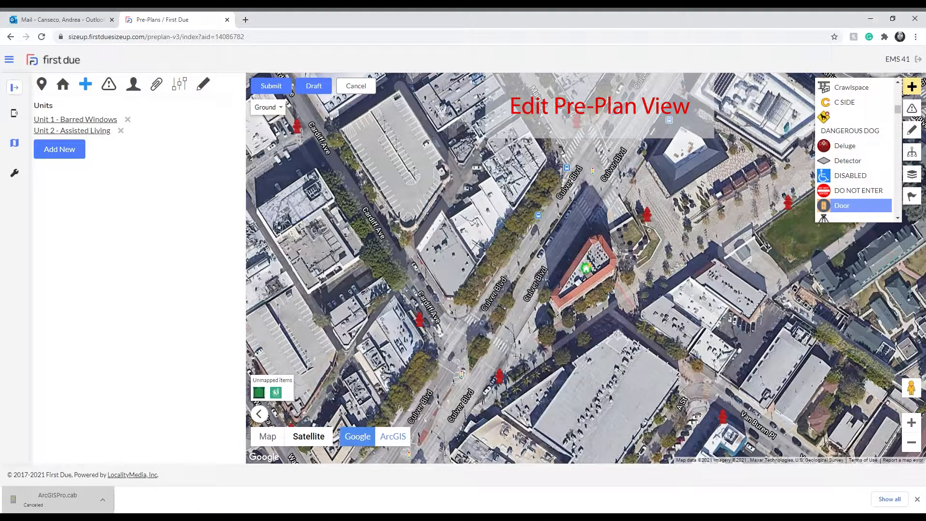
pyautogui.click(567, 309)
pyautogui.moveTo(560, 302)
pyautogui.mouseDown()
pyautogui.moveTo(565, 286)
pyautogui.moveTo(288, 388)
pyautogui.moveTo(630, 264)
pyautogui.moveTo(589, 313)
pyautogui.mouseUp()
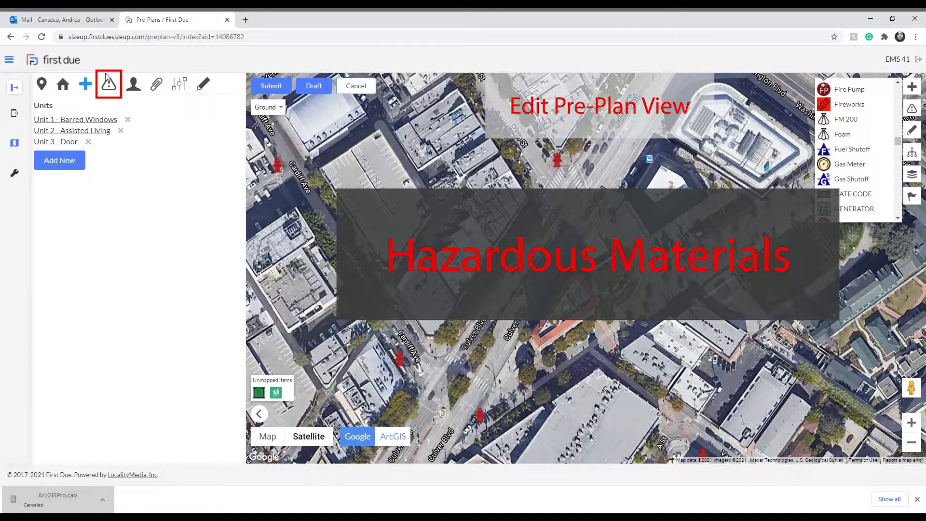
# Add a hazardous material entry to the pre-plan with all its fields left blank.
pyautogui.click(109, 85)
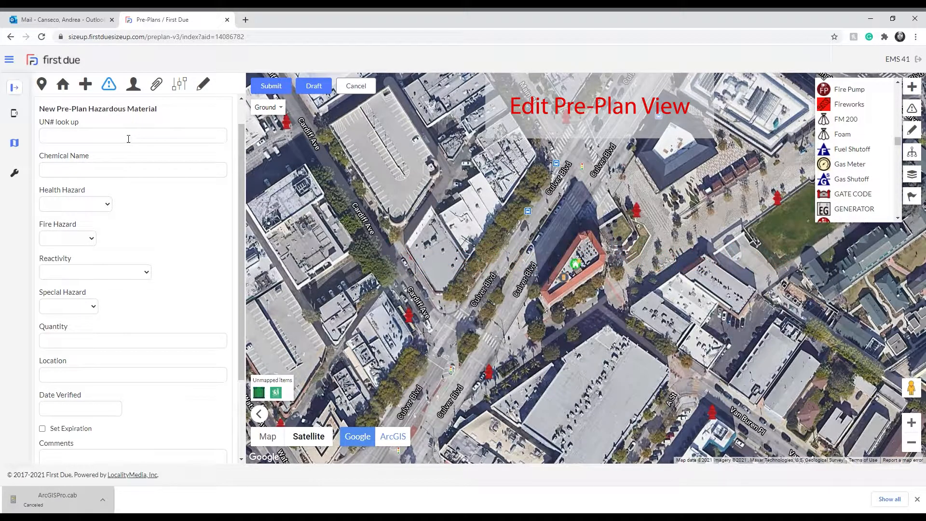
pyautogui.scroll(1, 200, 347)
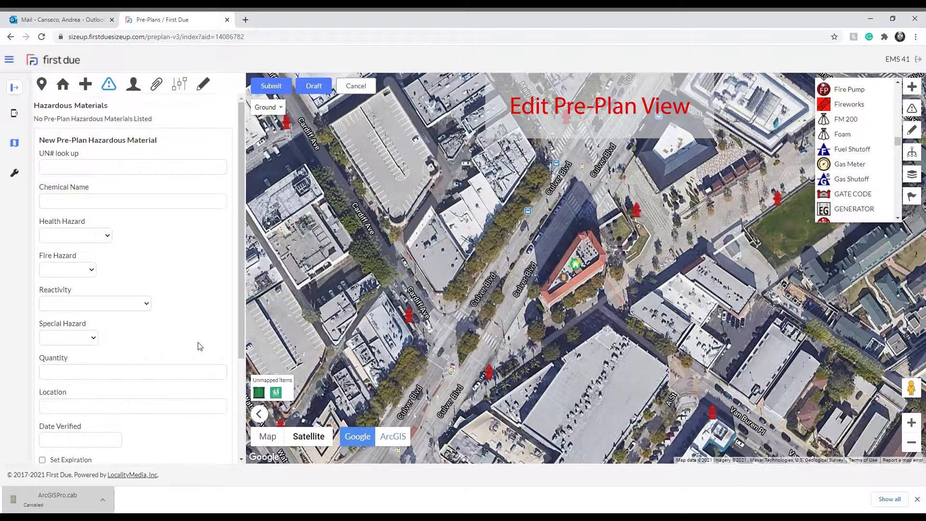
pyautogui.scroll(-3, 182, 353)
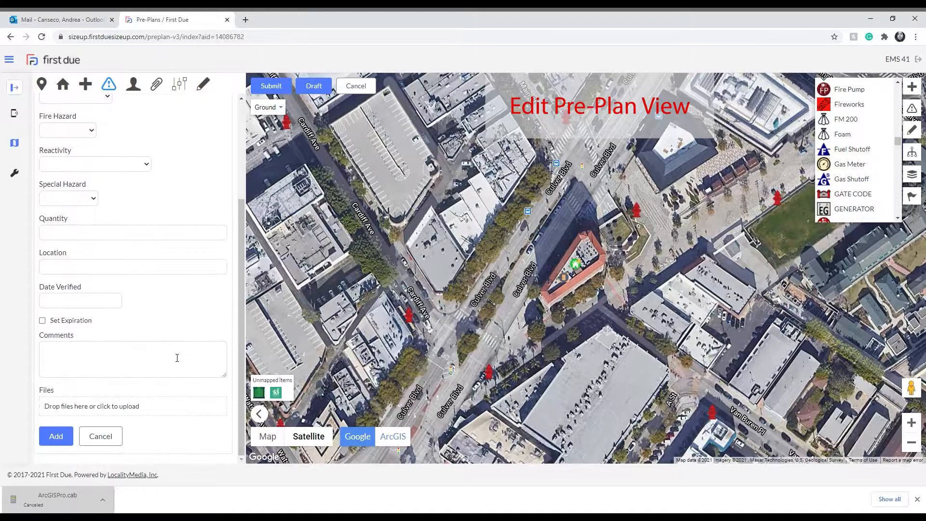
pyautogui.click(56, 436)
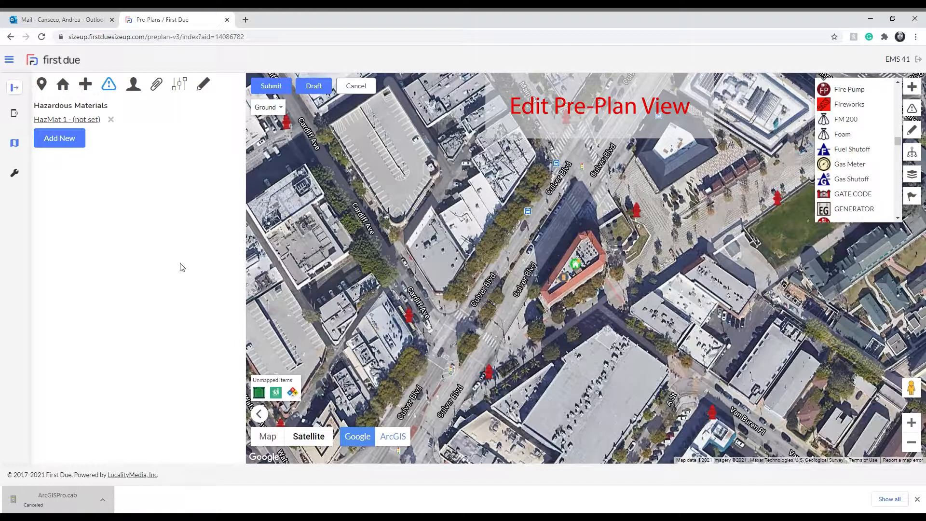
# Add a second hazardous material with UN number 1830, sulfuric acid with more than 51% acid, and the chemical name Sulfuric Acid.
pyautogui.click(40, 146)
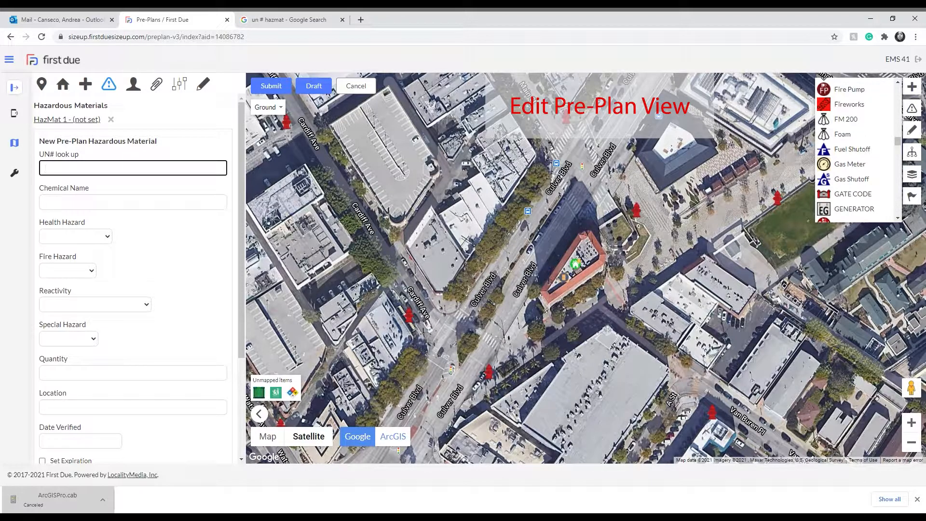
pyautogui.write('lfuric acid')
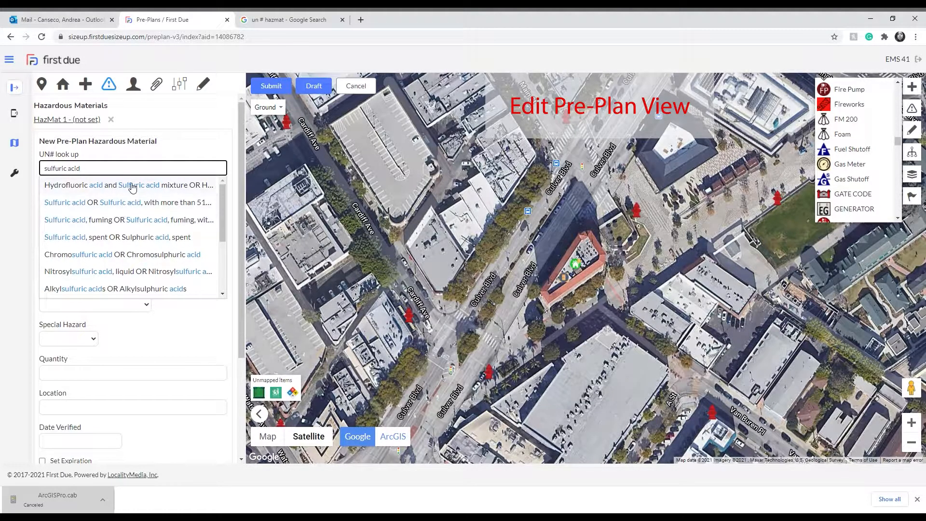
pyautogui.click(133, 208)
pyautogui.click(118, 226)
pyautogui.write('ul')
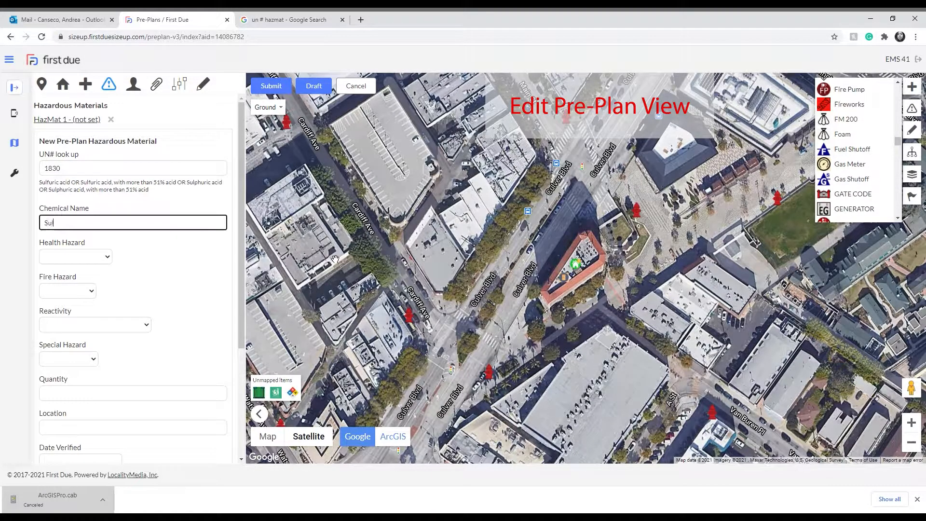
pyautogui.write('furic Acid')
pyautogui.press('Tab')
pyautogui.press('Tab')
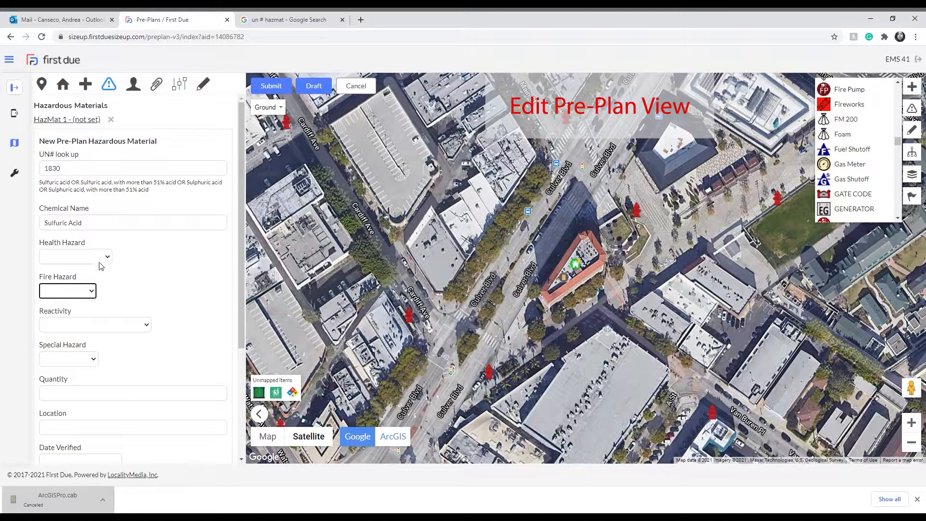
pyautogui.click(106, 261)
pyautogui.scroll(-3, 129, 397)
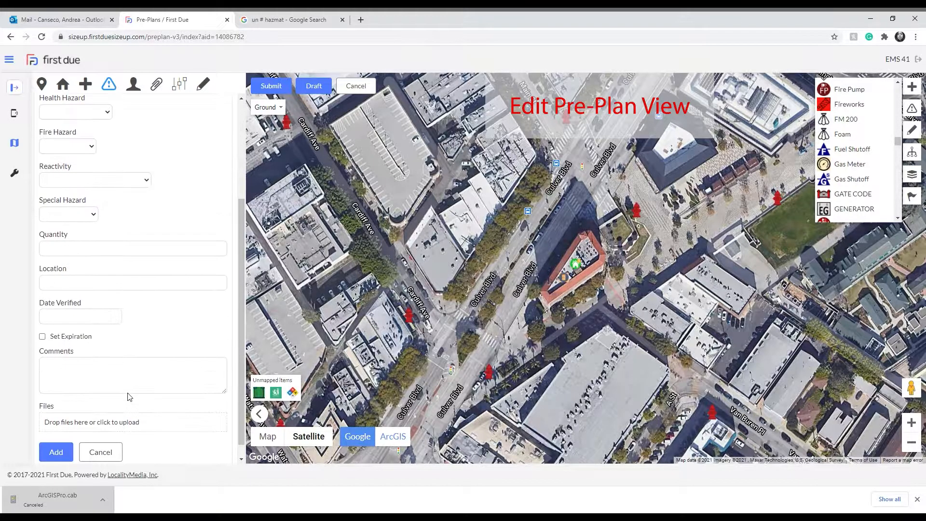
pyautogui.scroll(3, 127, 395)
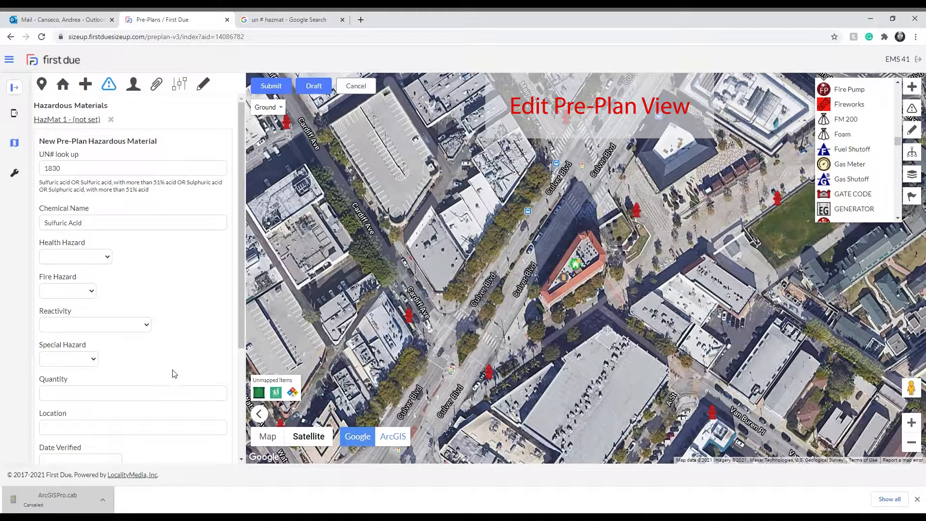
# Add a new contact to the pre-plan and fill in the contact's first name, last name and name fields.
pyautogui.click(133, 84)
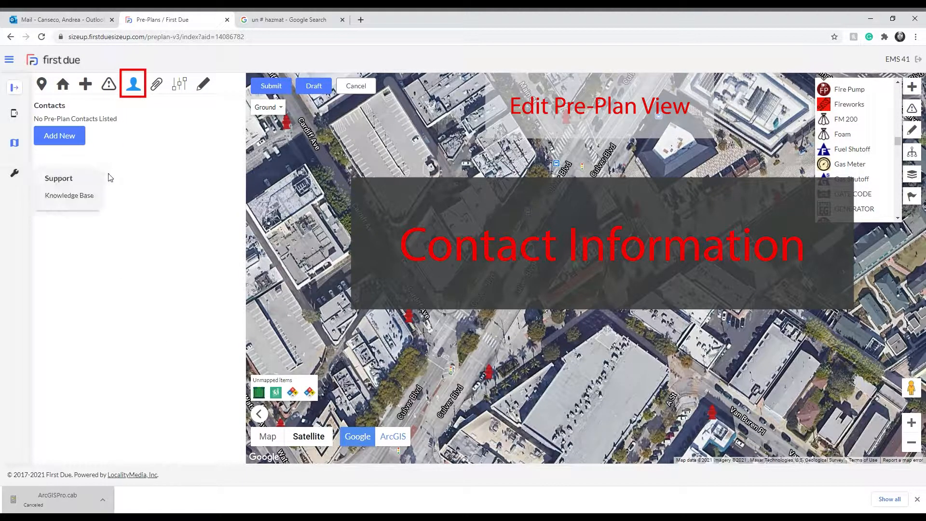
pyautogui.click(68, 137)
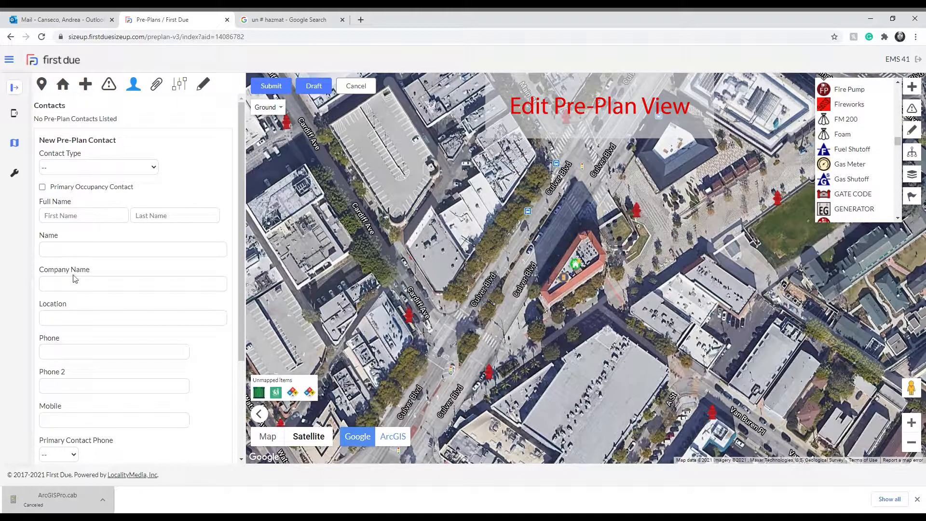
pyautogui.click(83, 194)
pyautogui.click(77, 217)
pyautogui.write('Van')
pyautogui.press('Tab')
pyautogui.write('Buren')
pyautogui.press('Tab')
pyautogui.write('Van')
pyautogui.press('Tab')
# Enter Alarmed! as the contact's company name and fill in the contact's location address and phone number.
pyautogui.write('Alarmed!')
pyautogui.press('Tab')
pyautogui.write('123 Fourth St')
pyautogui.press('Tab')
pyautogui.write('123456789')
pyautogui.press('Tab')
pyautogui.press('Tab')
# Choose the primary contact phone, fill in the contact's e-mail, add the note "Only notify for repairs" and save the contact.
pyautogui.press('Tab')
pyautogui.scroll(-3, 126, 224)
pyautogui.click(61, 319)
pyautogui.click(67, 342)
pyautogui.click(109, 359)
pyautogui.press('Tab')
pyautogui.write('Only notify for repairs')
pyautogui.click(63, 436)
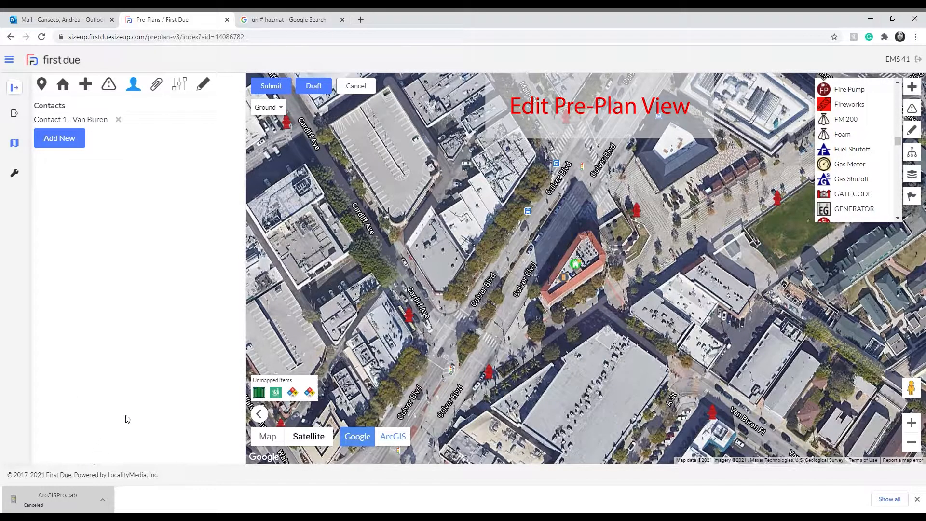
# Open the pre-plan's attachments and bring up the file selection for uploading a document.
pyautogui.click(156, 84)
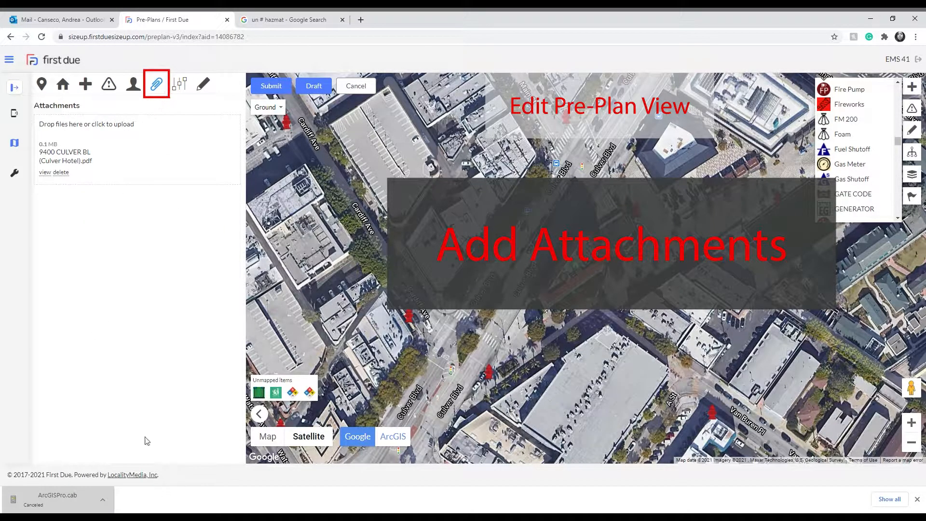
pyautogui.click(71, 127)
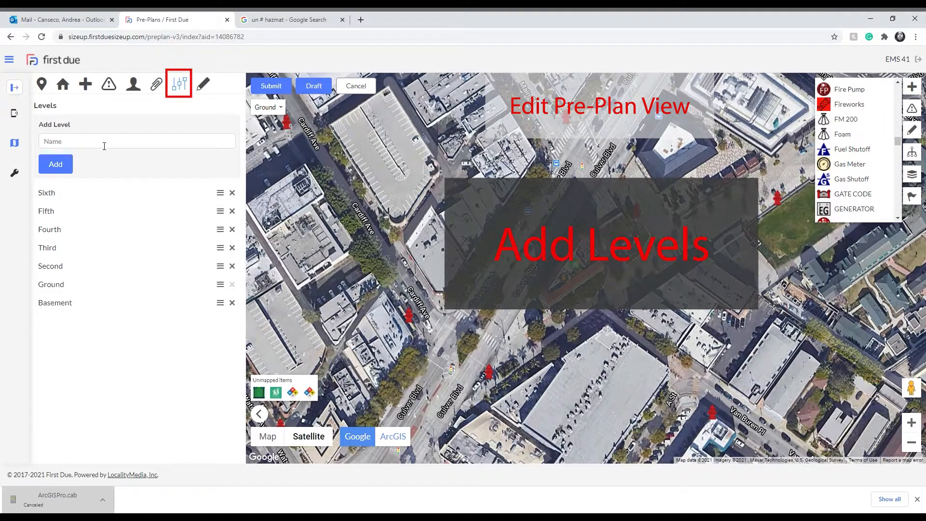
pyautogui.click(105, 146)
pyautogui.click(73, 393)
# Delete the Sixth and Basement levels from the pre-plan.
pyautogui.click(233, 193)
pyautogui.click(506, 91)
pyautogui.click(232, 285)
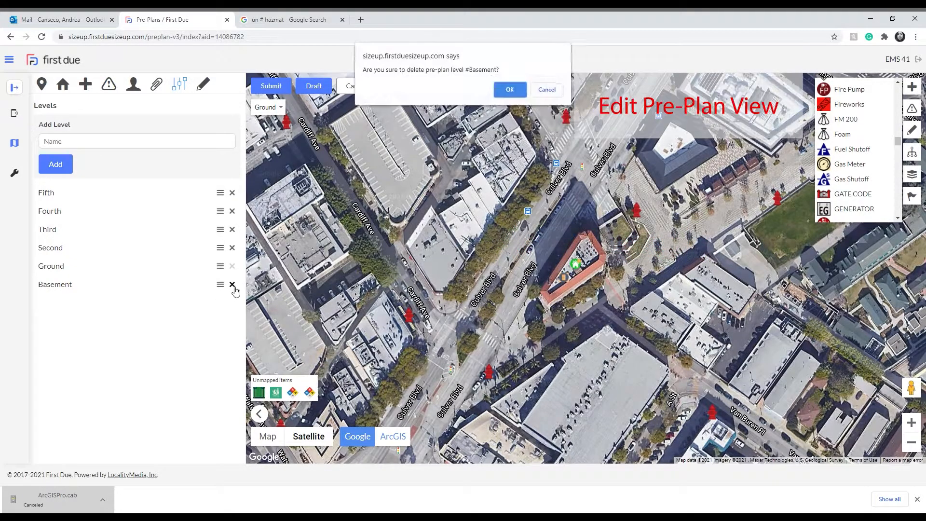
pyautogui.click(509, 89)
# Add levels named Sixth and Basement to the pre-plan, and move Basement below Ground in the level order.
pyautogui.click(87, 145)
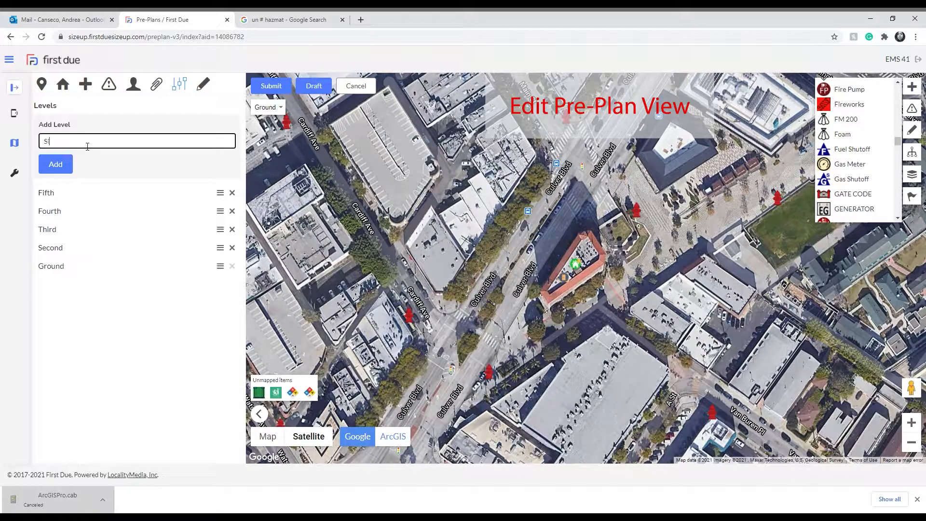
pyautogui.press('Return')
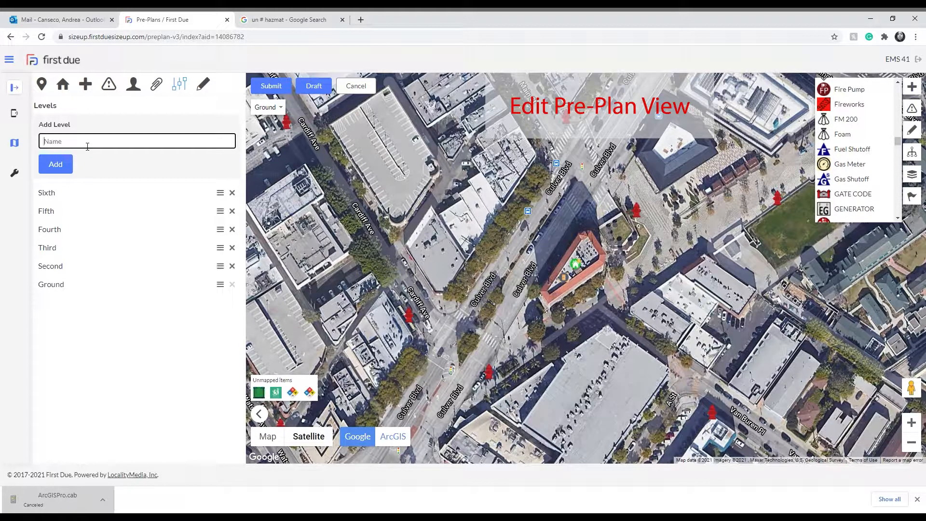
pyautogui.write('Basement')
pyautogui.click(57, 162)
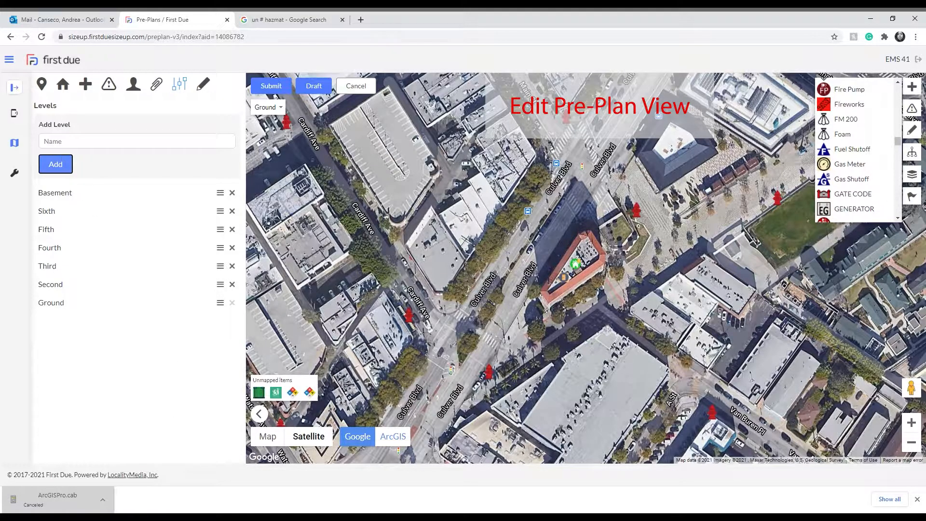
pyautogui.moveTo(220, 193); pyautogui.dragTo(206, 318)
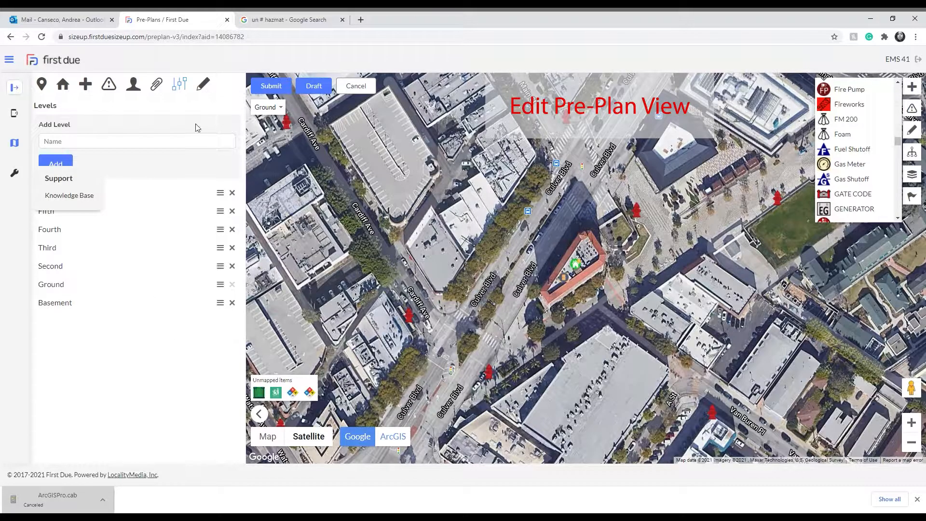
# View the pre-plan's annotations and collapse the details pane to show the full-width map.
pyautogui.click(203, 85)
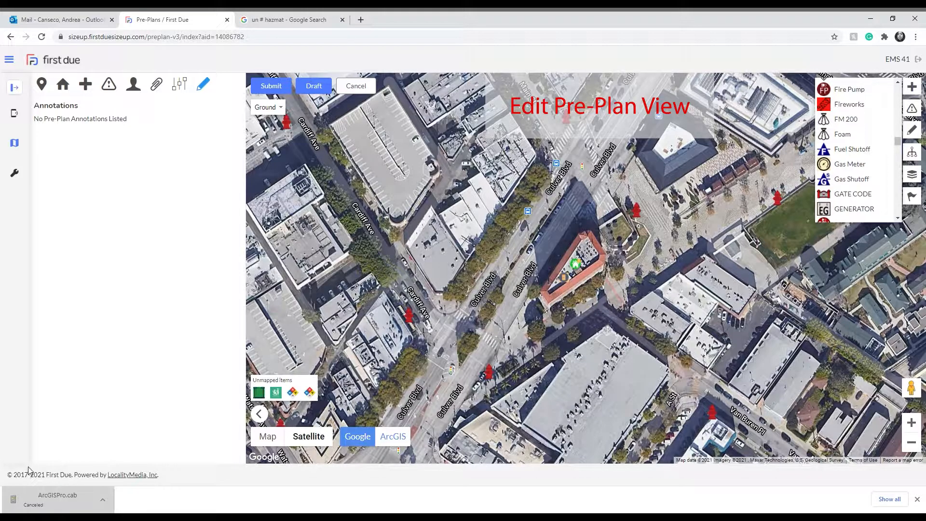
pyautogui.click(259, 414)
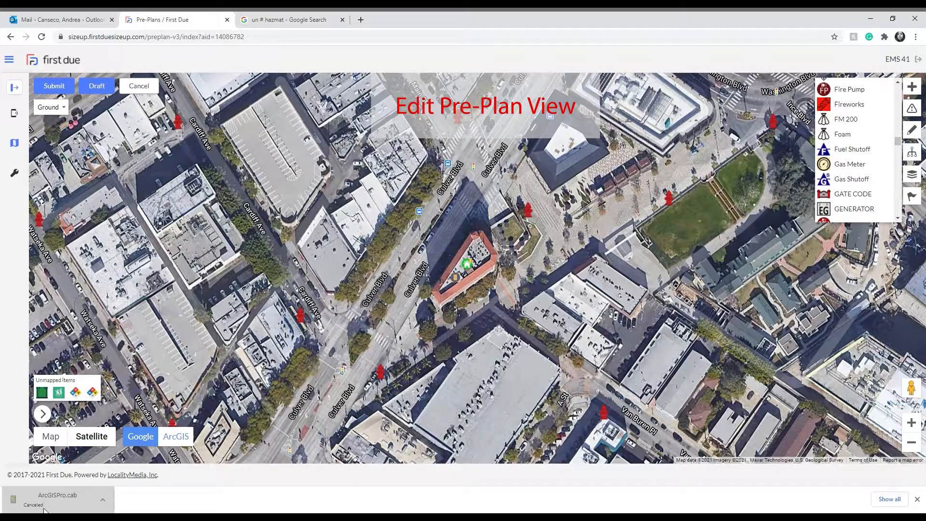
pyautogui.click(43, 414)
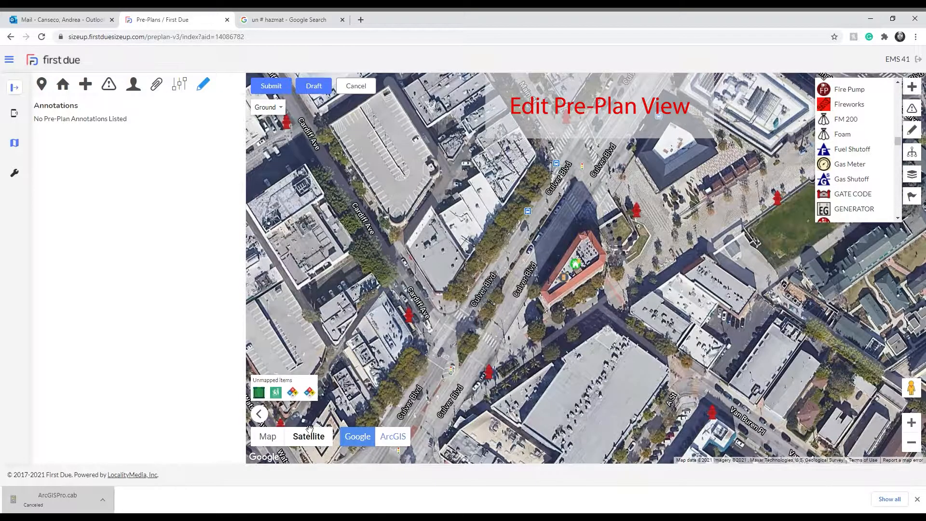
pyautogui.click(261, 414)
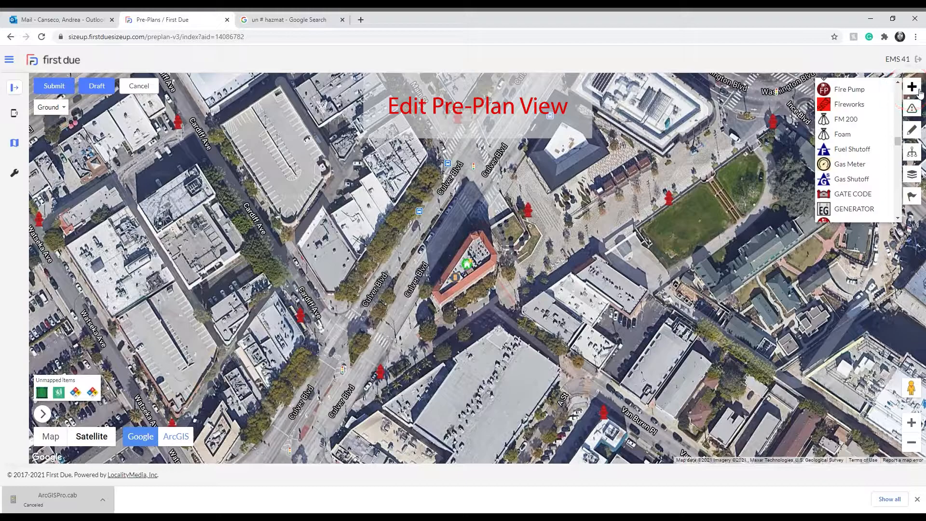
# Examine the map's hazardous material, drawing, layer visibility and flag tools.
pyautogui.click(912, 108)
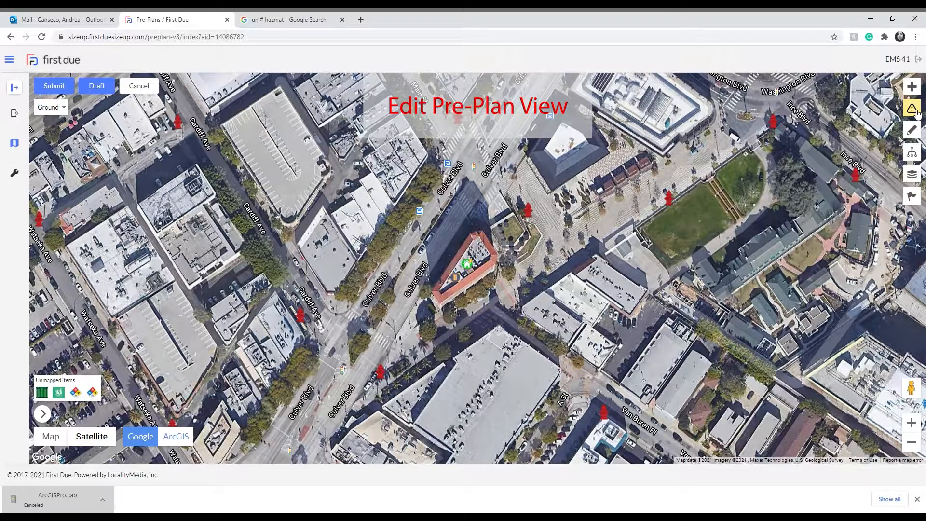
pyautogui.click(911, 130)
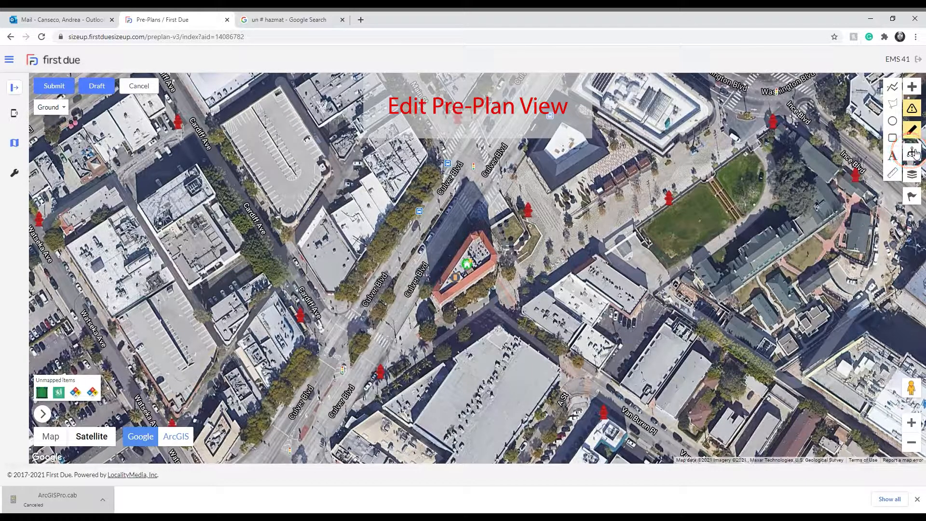
pyautogui.click(911, 175)
pyautogui.click(911, 175)
pyautogui.click(911, 173)
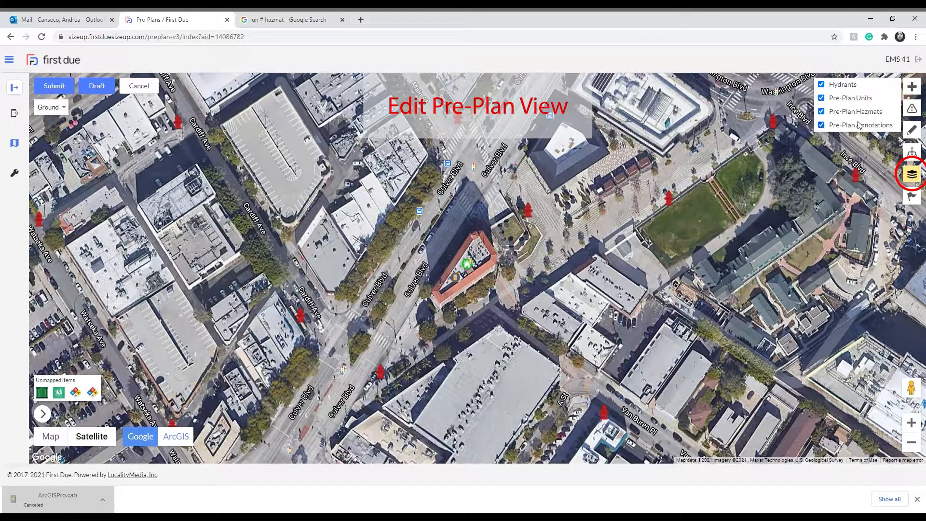
pyautogui.click(911, 176)
pyautogui.click(916, 199)
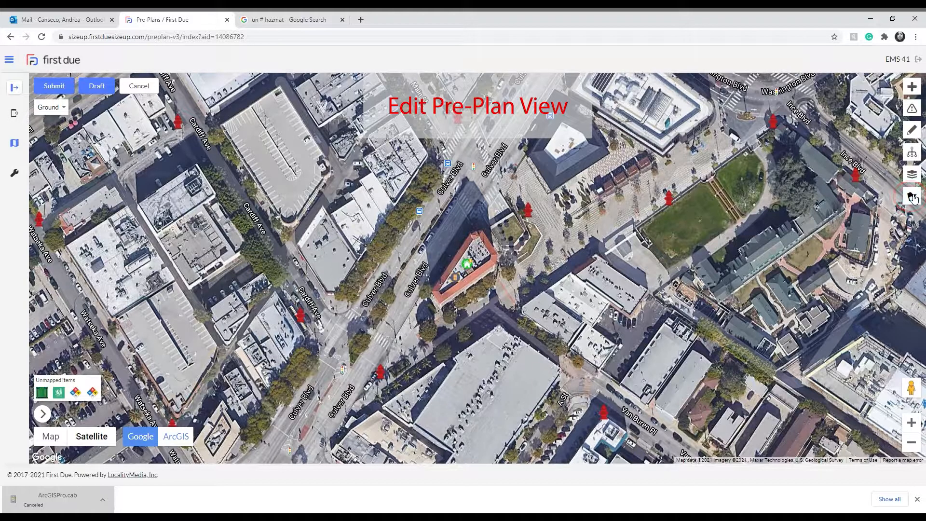
pyautogui.click(913, 198)
pyautogui.click(914, 198)
# Inspect the front of the red-roofed building from Culver Blvd in Street View.
pyautogui.moveTo(911, 388); pyautogui.dragTo(398, 318)
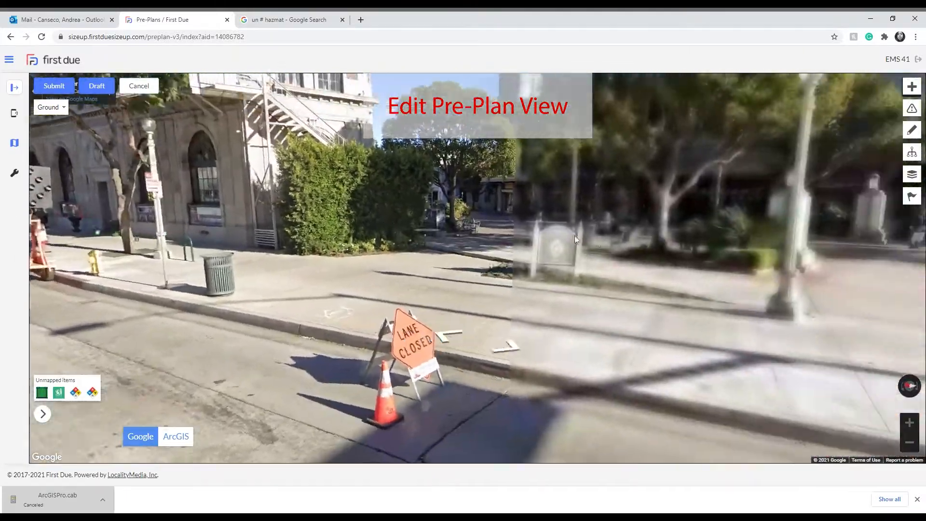
pyautogui.moveTo(574, 236); pyautogui.dragTo(366, 241)
pyautogui.moveTo(786, 273); pyautogui.dragTo(458, 270)
pyautogui.moveTo(719, 270); pyautogui.dragTo(549, 253)
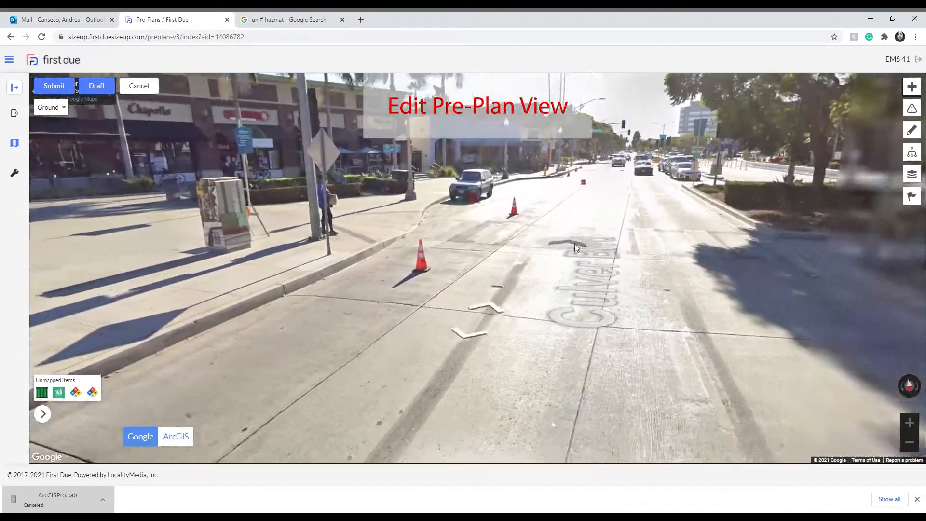
pyautogui.moveTo(470, 187); pyautogui.dragTo(456, 237)
pyautogui.moveTo(752, 348); pyautogui.dragTo(561, 264)
pyautogui.click(561, 264)
pyautogui.click(569, 265)
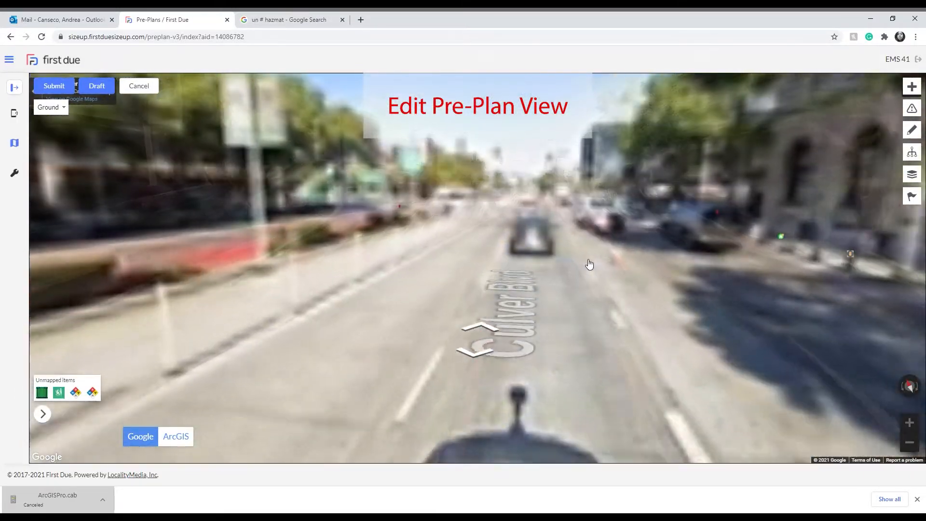
pyautogui.moveTo(668, 279); pyautogui.dragTo(443, 258)
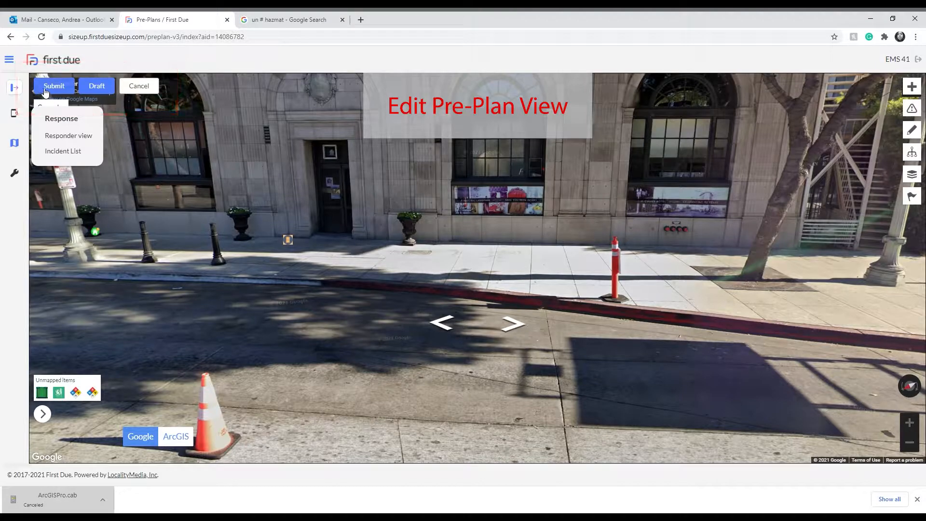
# Start submitting the pre-plan for review but decline, and switch the base map to Map and back to Satellite.
pyautogui.click(38, 90)
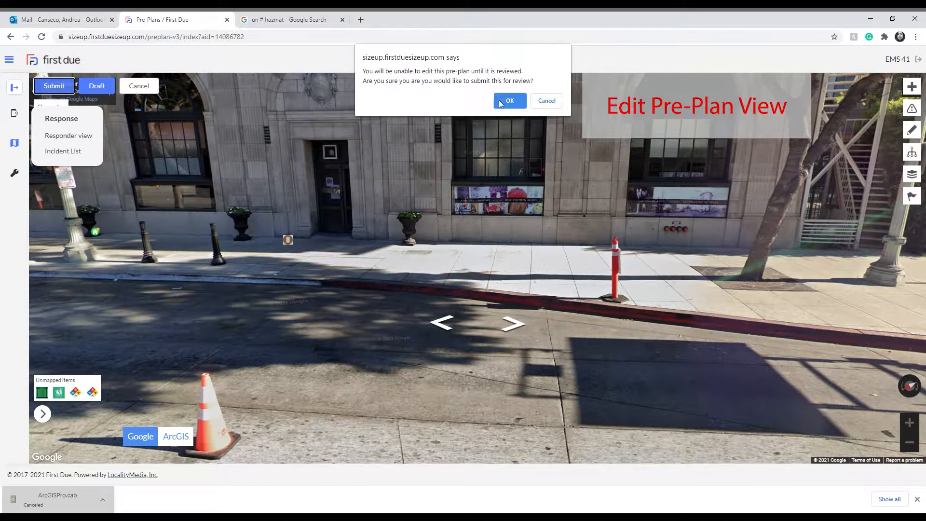
pyautogui.click(545, 104)
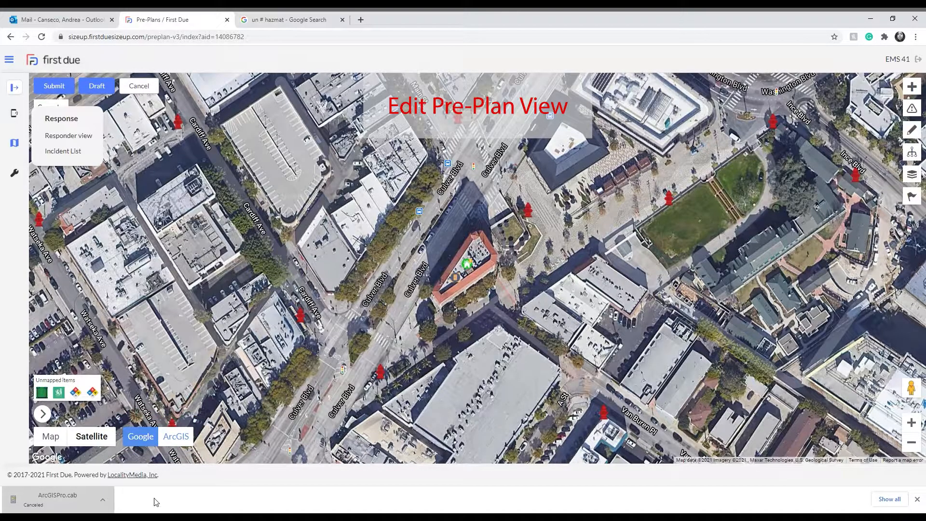
pyautogui.moveTo(77, 443)
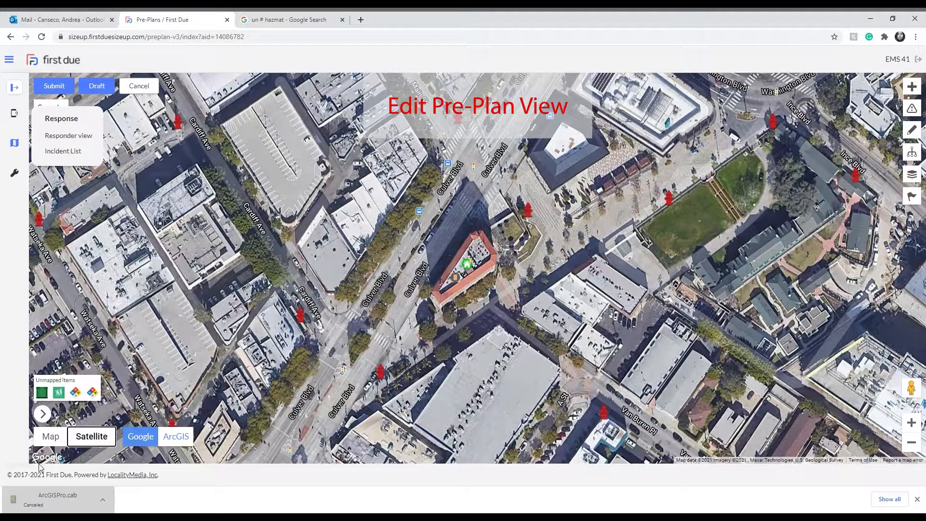
pyautogui.click(51, 437)
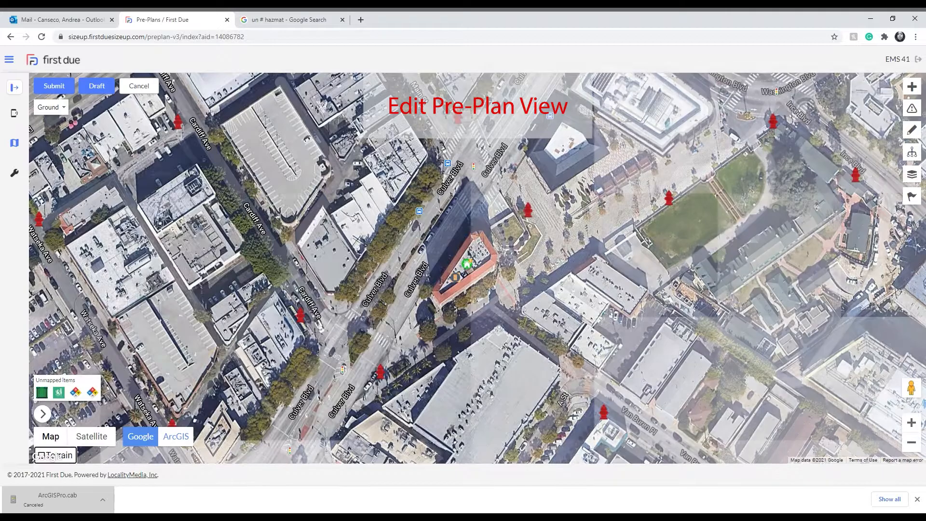
pyautogui.click(94, 437)
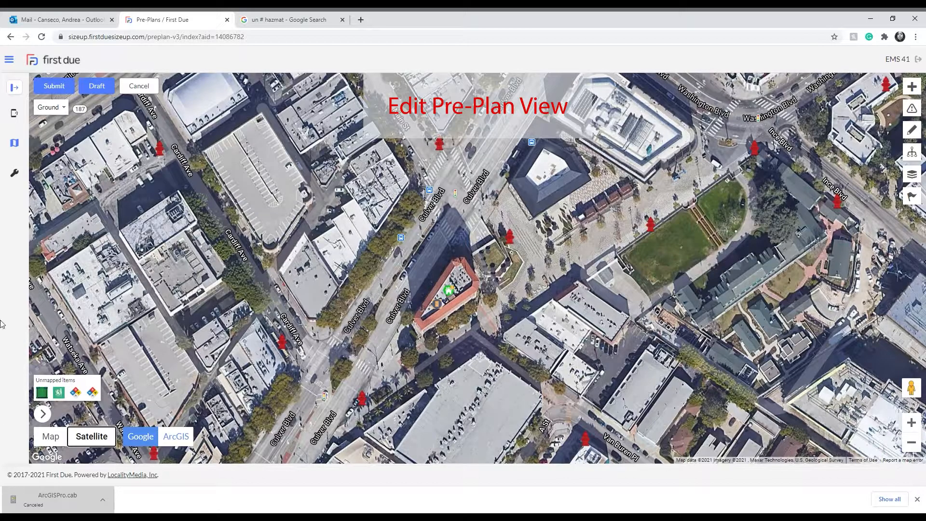
# Start another submission for review and decline it, and cancel the pre-plan editing, discarding the changes.
pyautogui.click(48, 86)
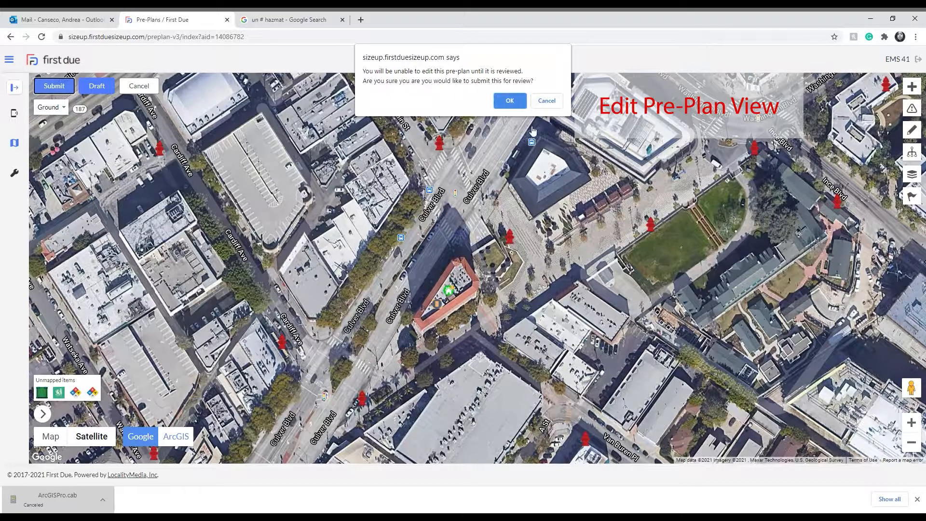
pyautogui.click(546, 100)
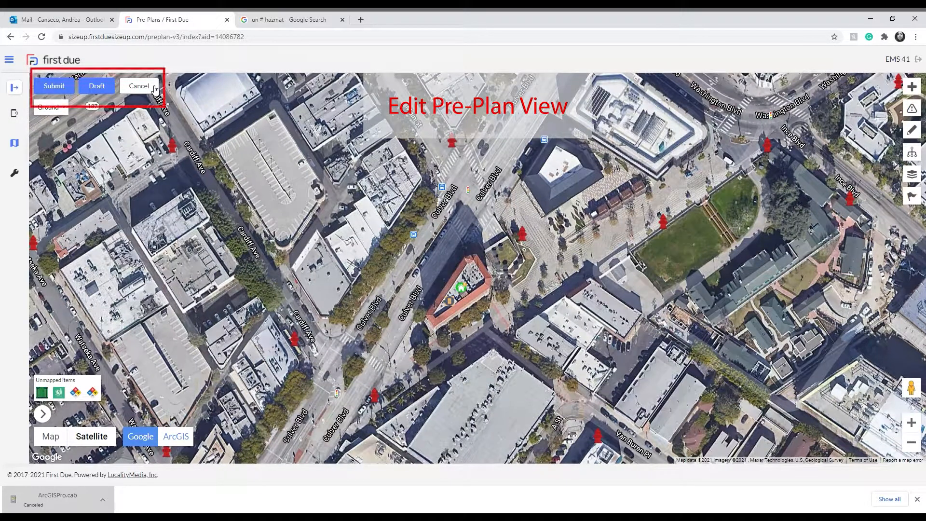
pyautogui.click(153, 87)
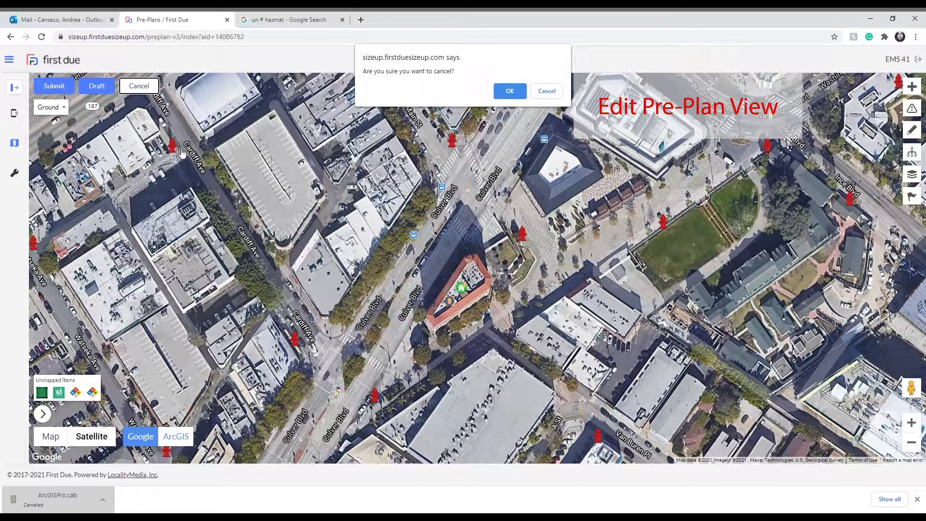
pyautogui.click(514, 92)
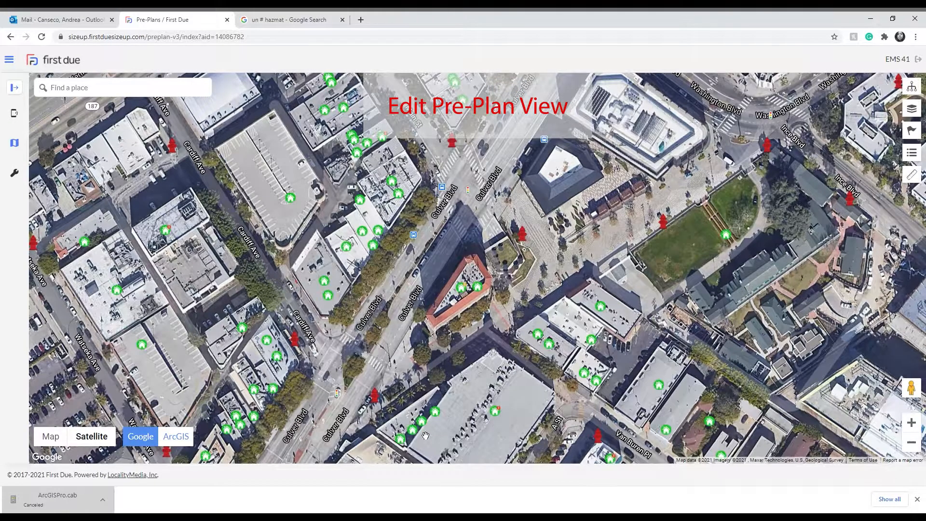
# Reopen the red-roofed building's pre-plan for editing, choosing the whole building instead of a numbered unit, and save it as a draft.
pyautogui.moveTo(477, 309); pyautogui.dragTo(474, 337)
pyautogui.click(458, 318)
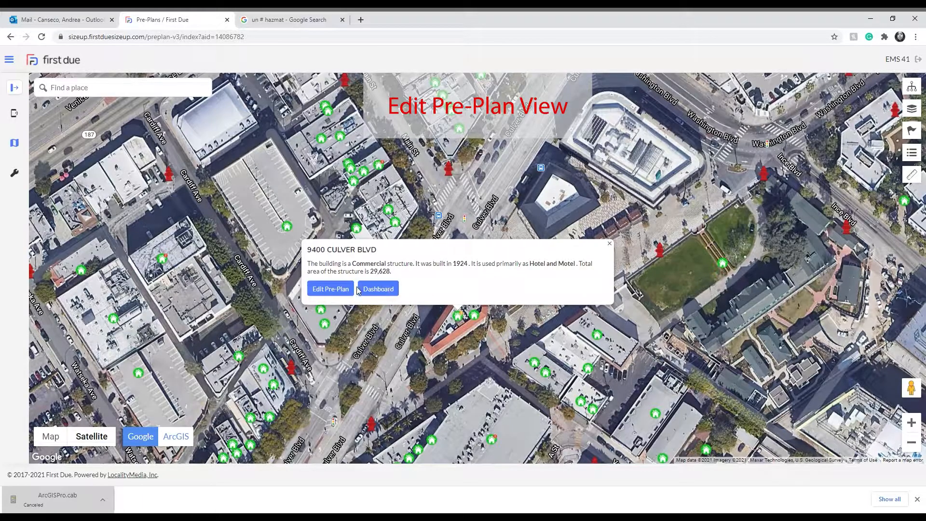
pyautogui.click(328, 289)
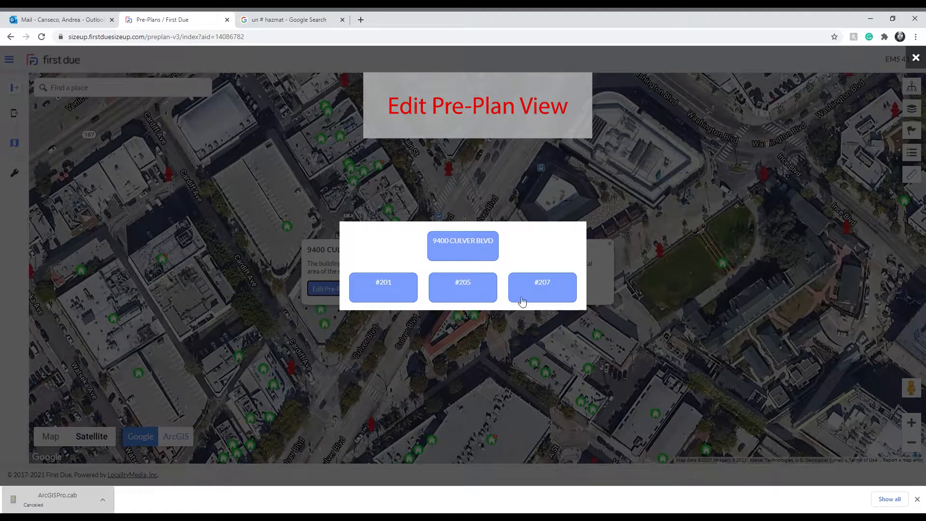
pyautogui.click(480, 248)
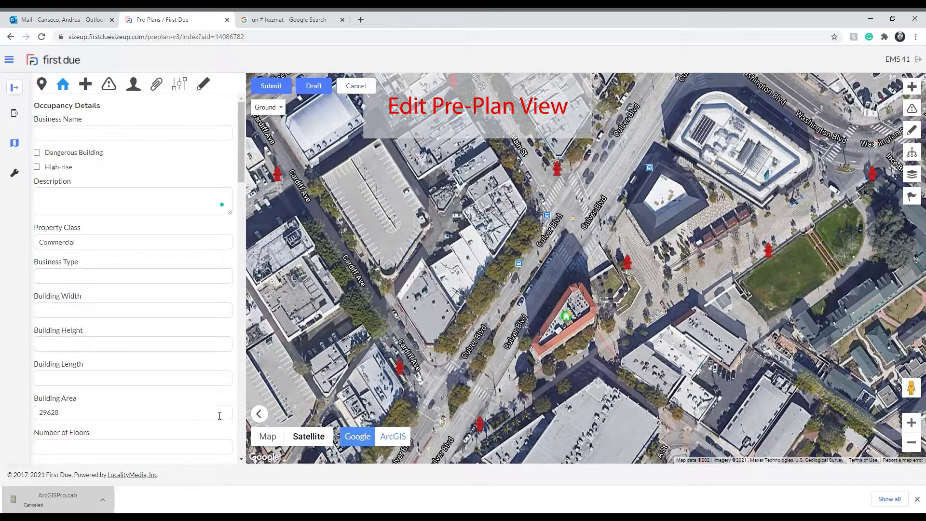
pyautogui.click(259, 413)
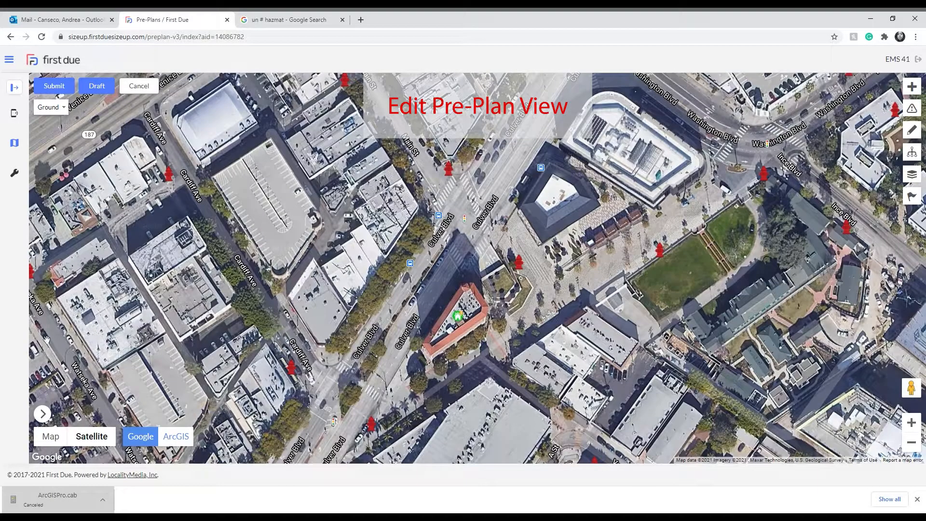
pyautogui.click(98, 90)
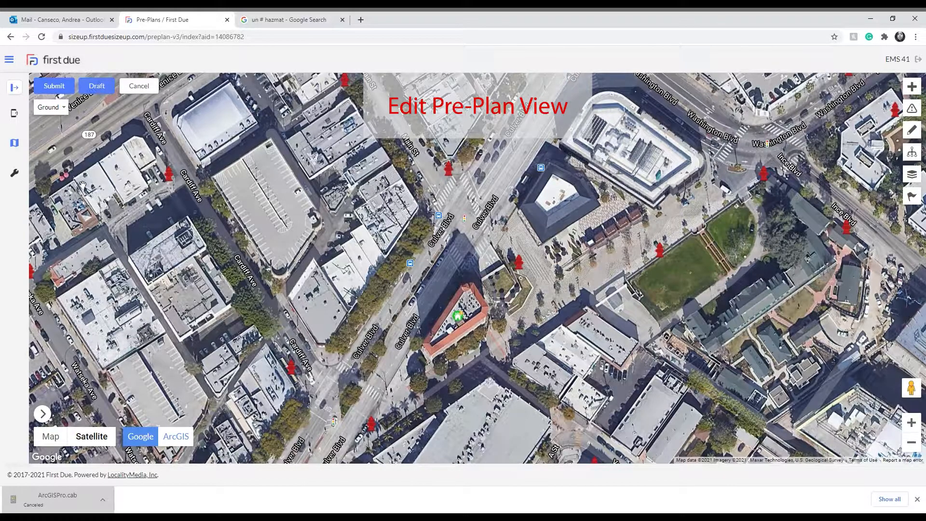